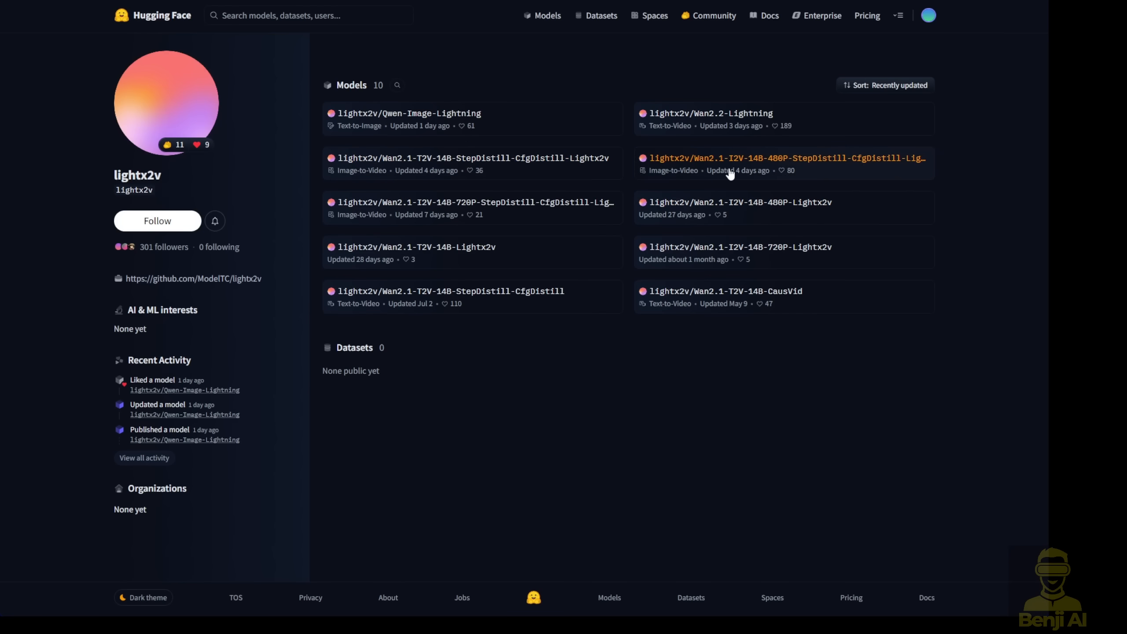
# View the Wan2.2-Lightning page's Text-to-Video workflow row and play the first image-to-video demo clip.
pyautogui.click(687, 116)
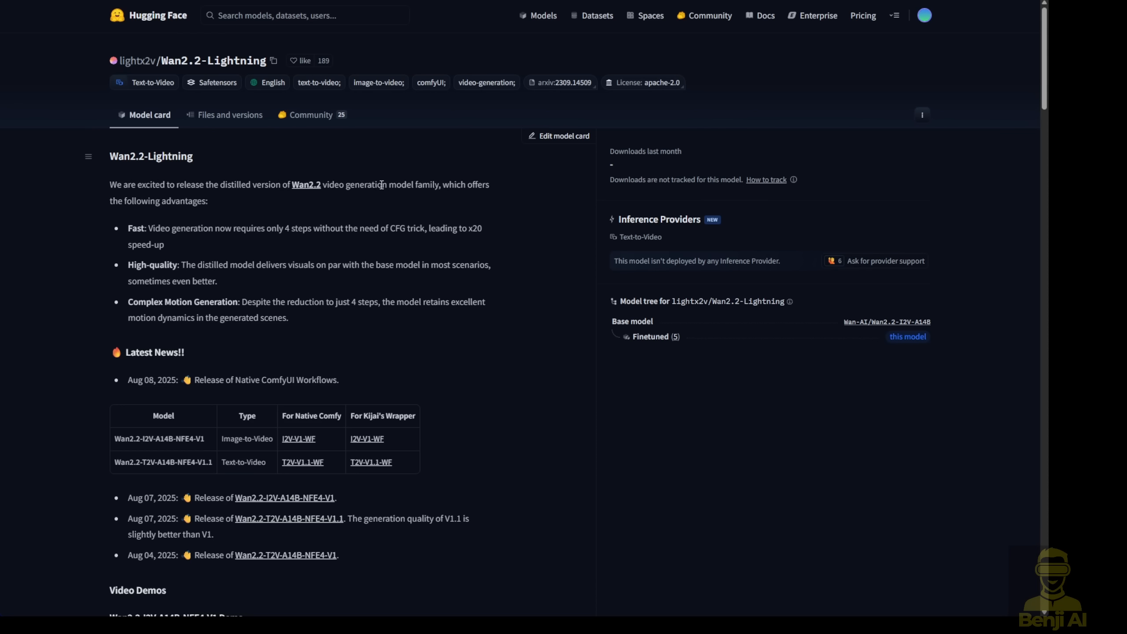
pyautogui.scroll(-2, 382, 184)
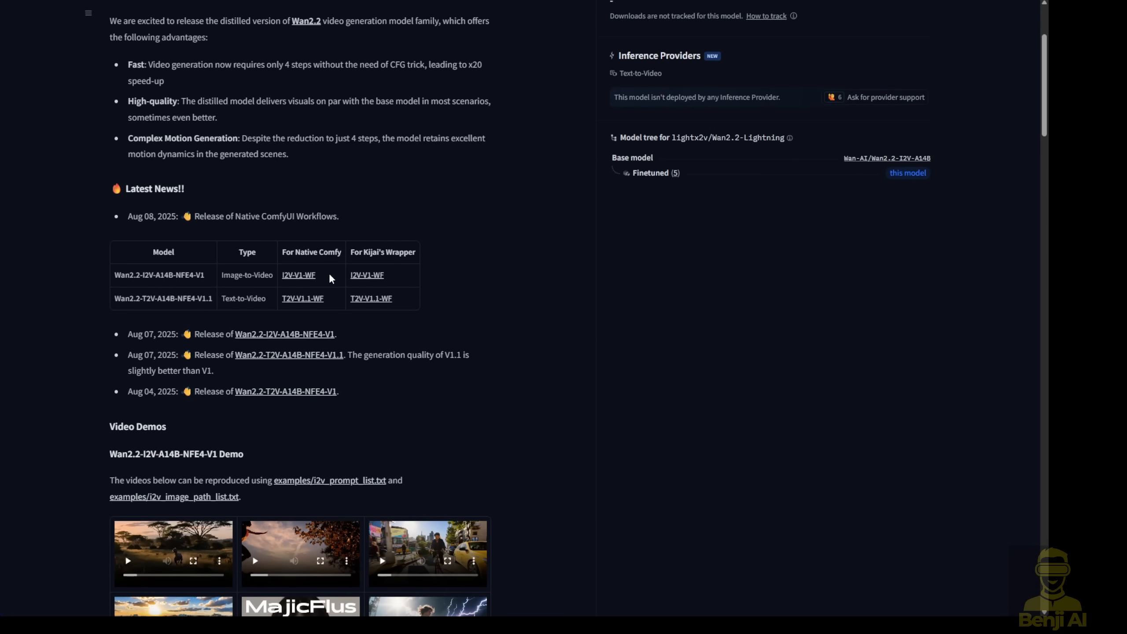
pyautogui.moveTo(230, 275)
pyautogui.mouseDown()
pyautogui.moveTo(275, 276)
pyautogui.moveTo(264, 301)
pyautogui.mouseUp()
pyautogui.scroll(-4, 258, 318)
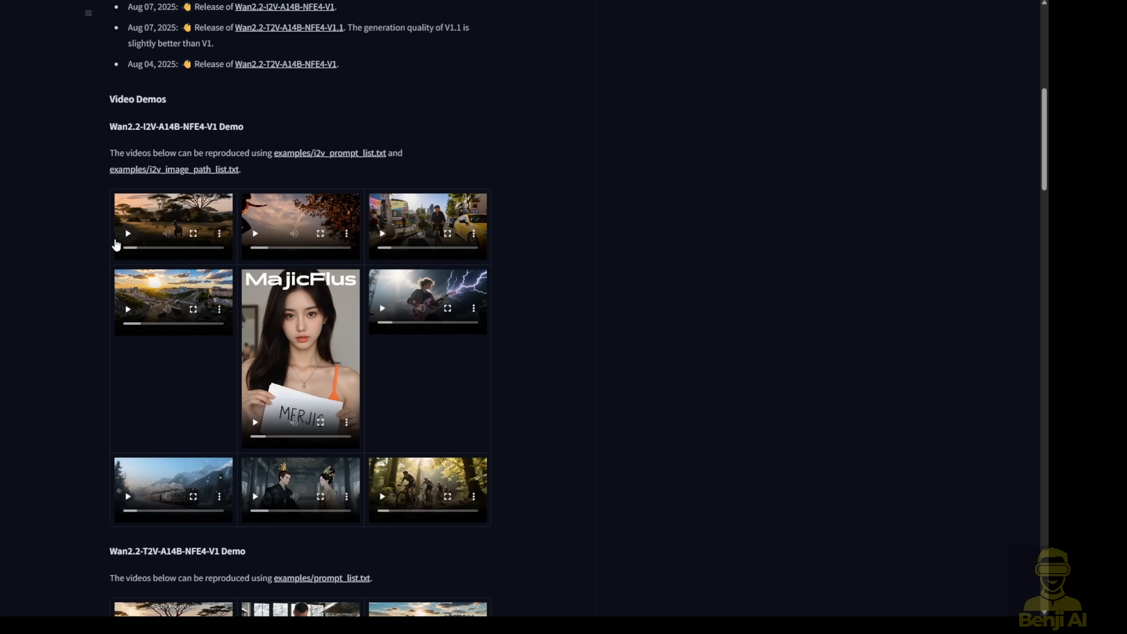
pyautogui.click(129, 234)
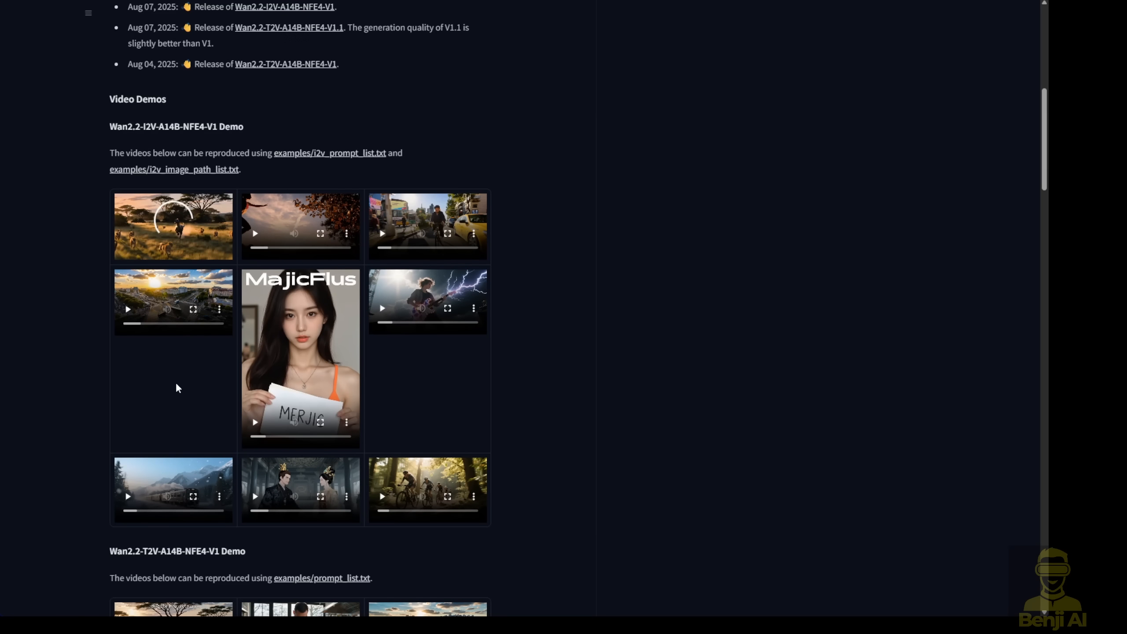
pyautogui.scroll(5, 533, 214)
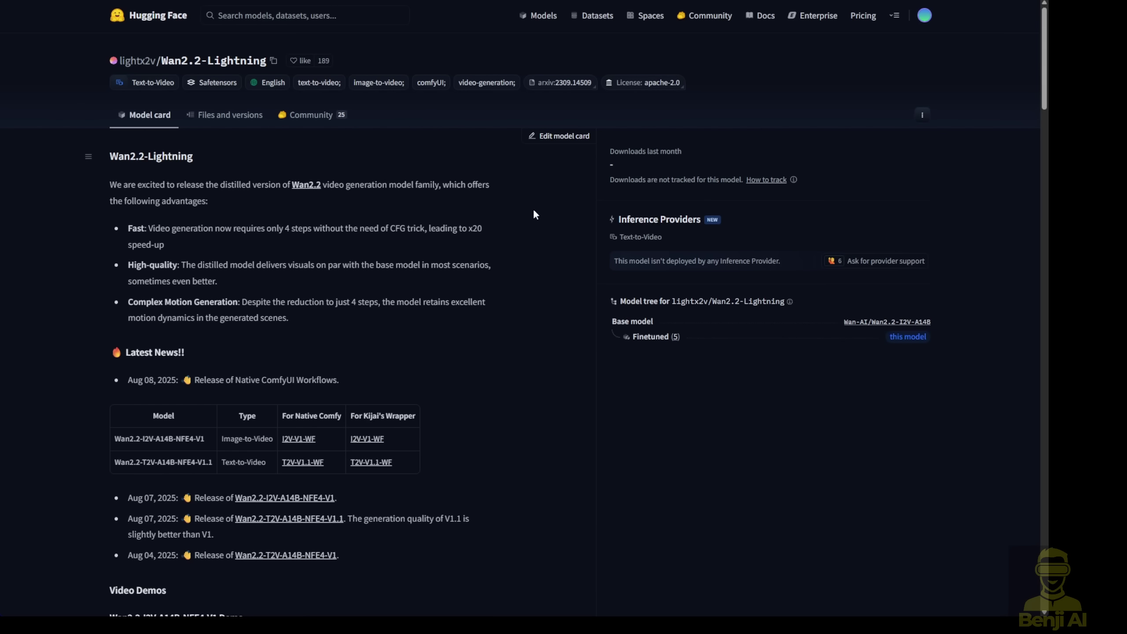
# List the repository files and look inside the I2V Seko-V1 4-step LoRA folder.
pyautogui.click(226, 120)
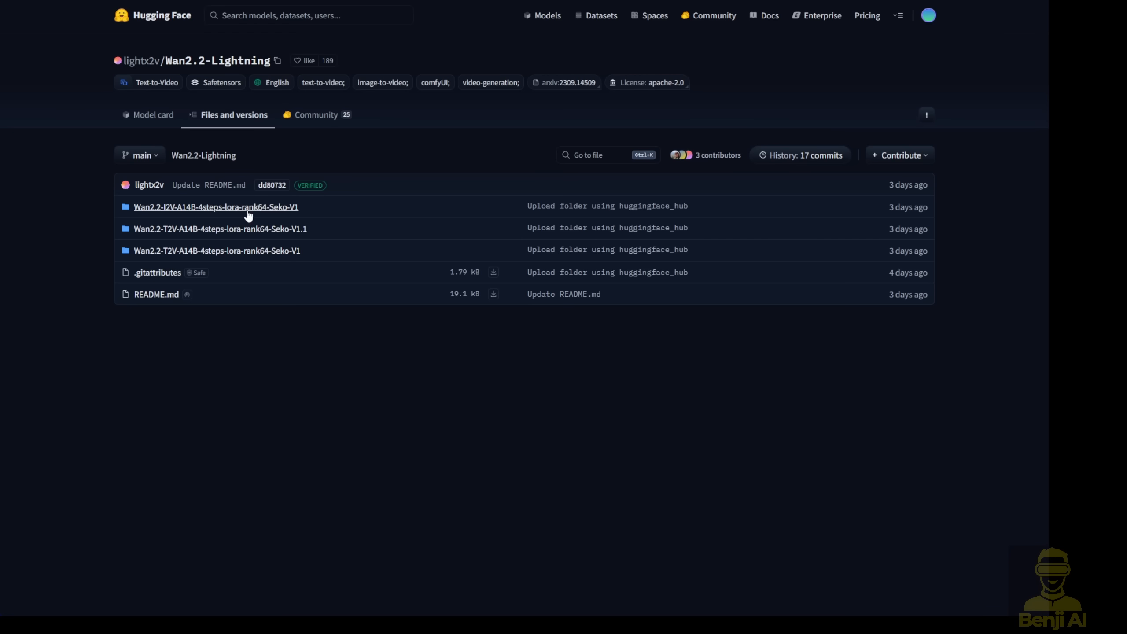
pyautogui.click(291, 208)
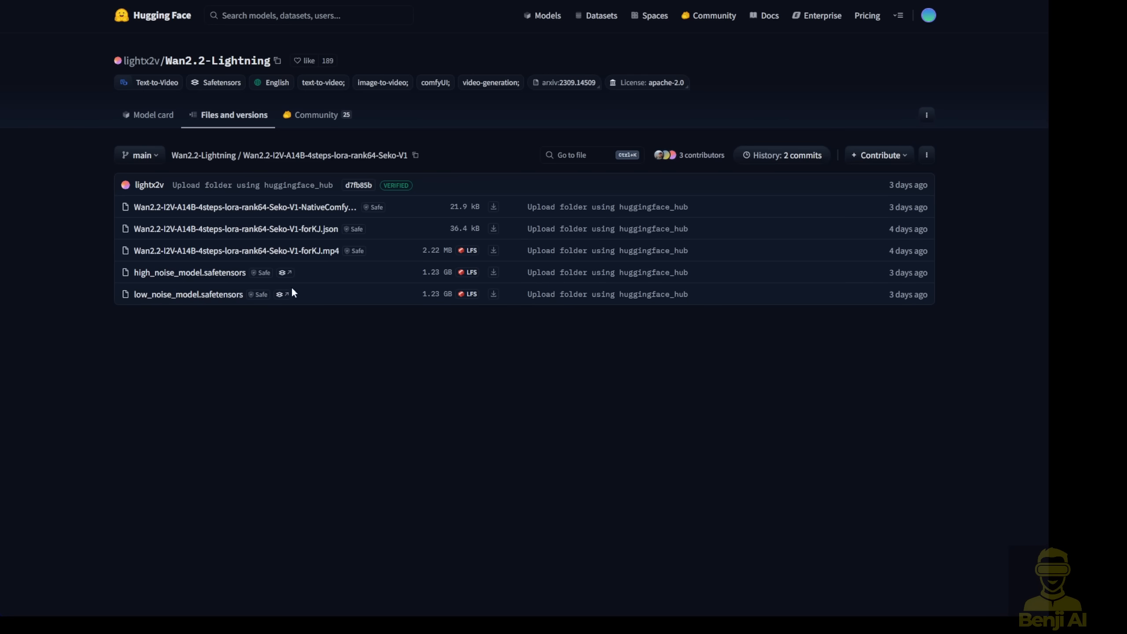
pyautogui.hotkey('alt', 'Left')
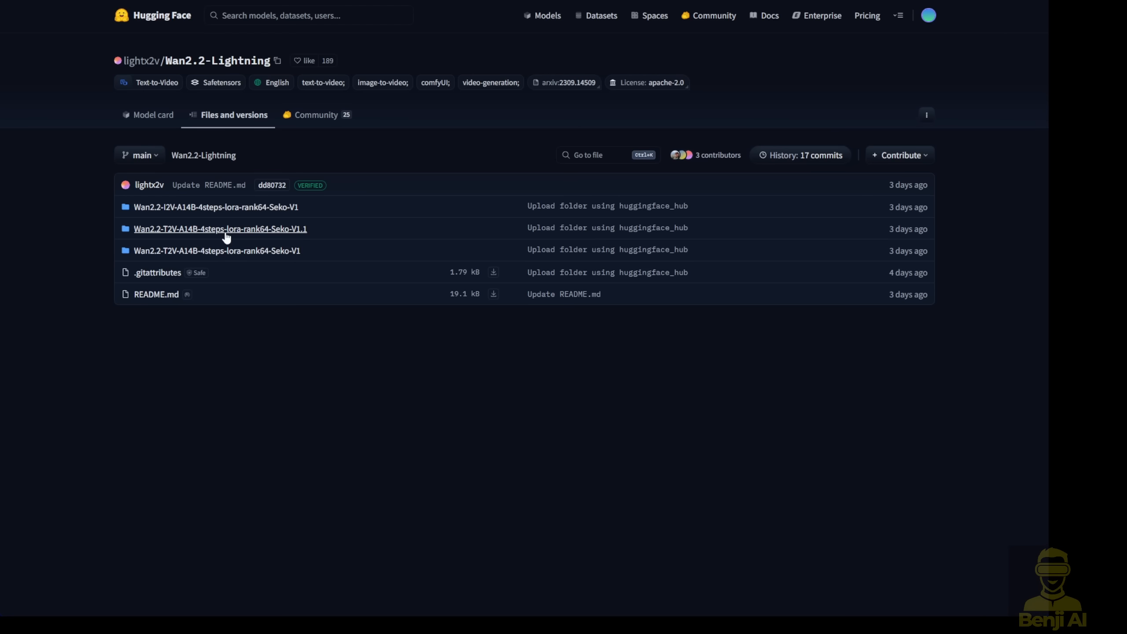
# Look inside the T2V Seko-V1.1 folder, noting its high- and low-noise model files.
pyautogui.click(156, 229)
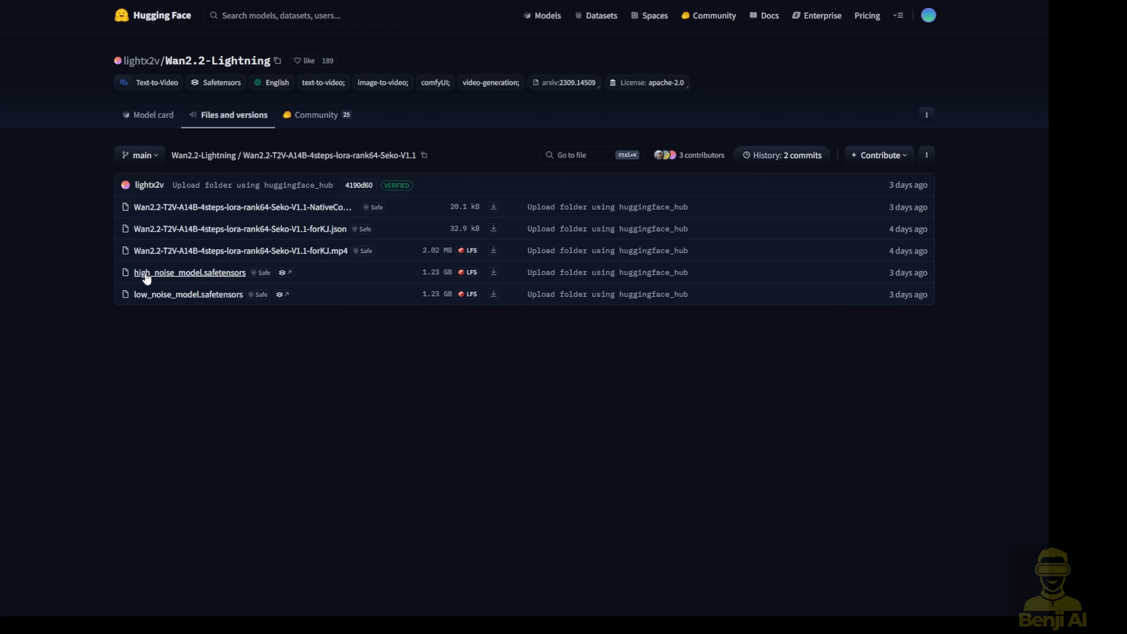
pyautogui.moveTo(146, 279); pyautogui.dragTo(121, 271)
pyautogui.click(218, 406)
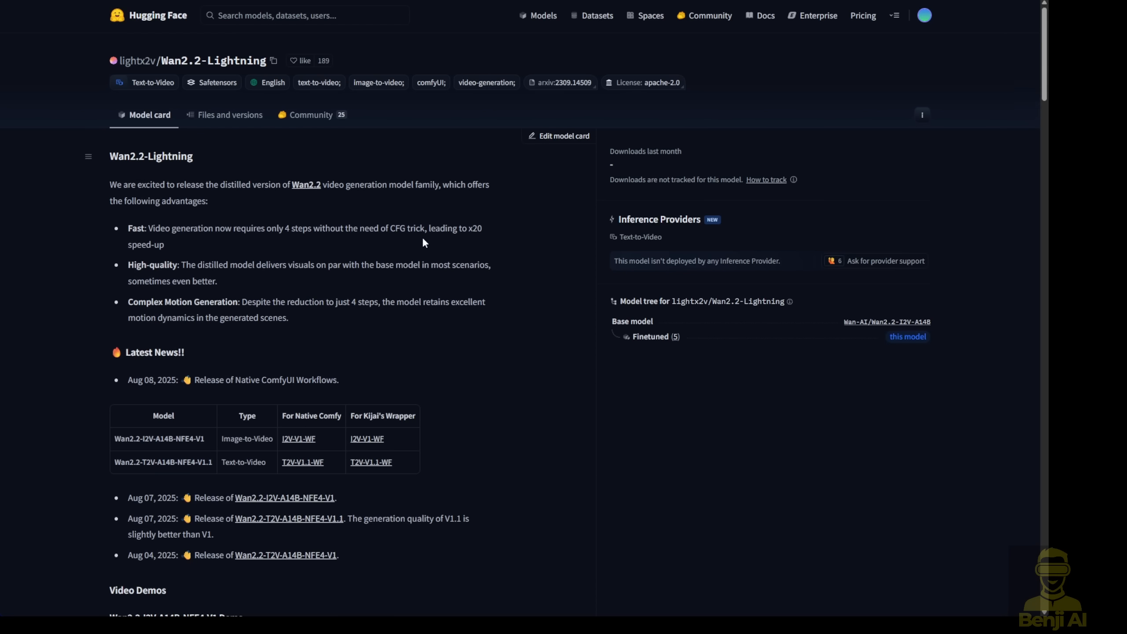
pyautogui.moveTo(434, 231)
pyautogui.mouseDown()
pyautogui.moveTo(477, 231)
pyautogui.moveTo(476, 244)
pyautogui.mouseUp()
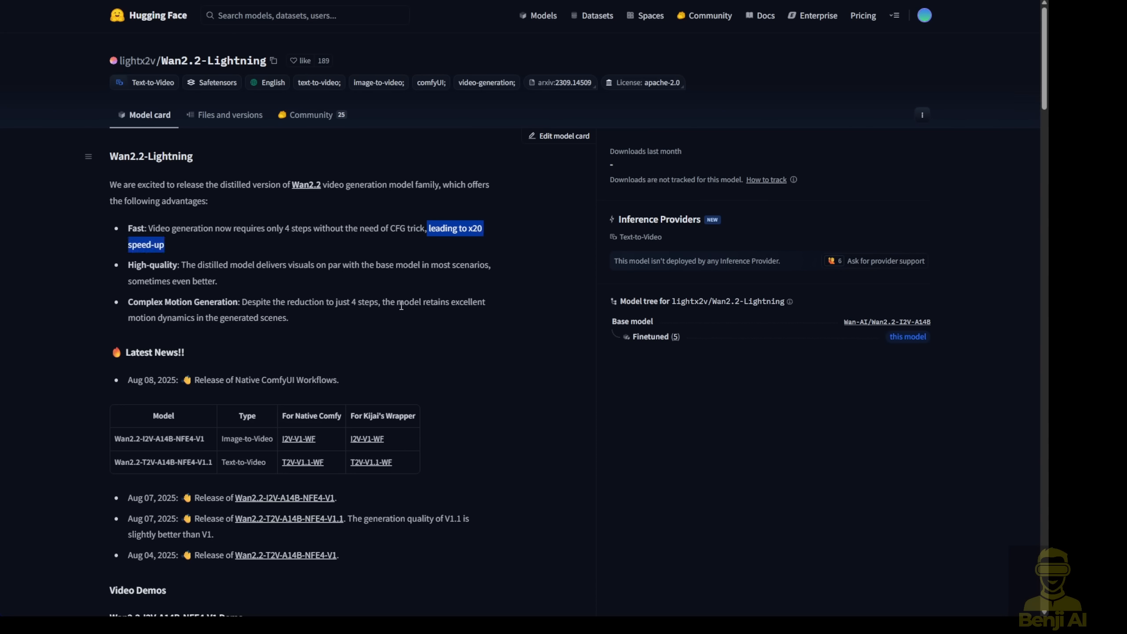
pyautogui.click(342, 369)
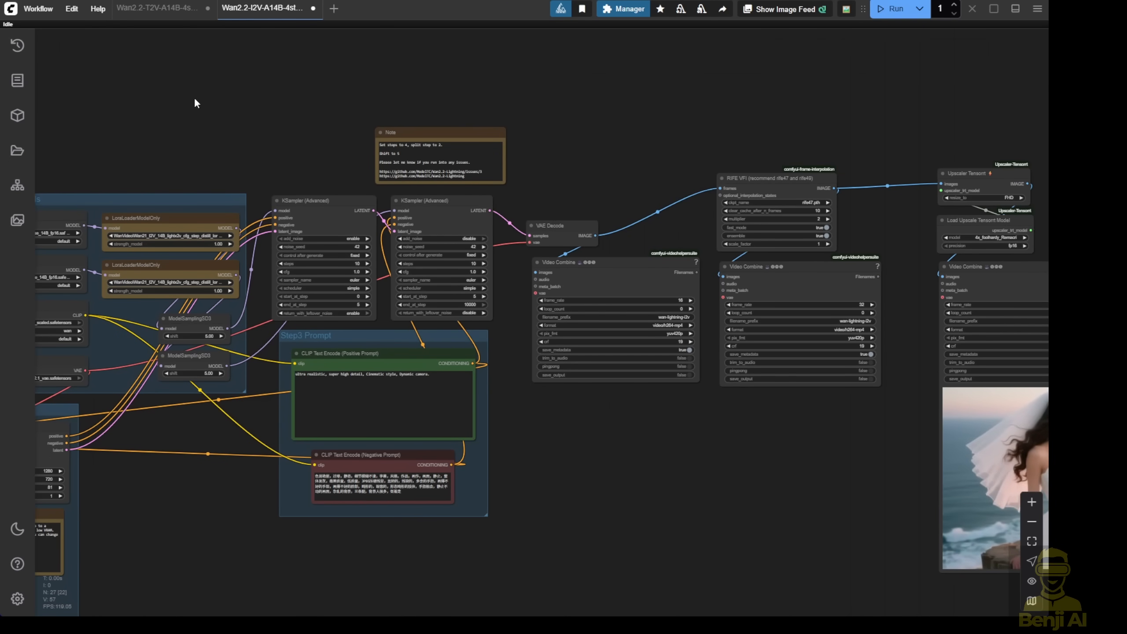
pyautogui.scroll(-1, 193, 98)
# Navigate to the Step1 - Load models group and inspect both Seko-V1.1 4-step LoRA loader nodes.
pyautogui.moveTo(193, 98); pyautogui.dragTo(503, 93)
pyautogui.scroll(3, 398, 140)
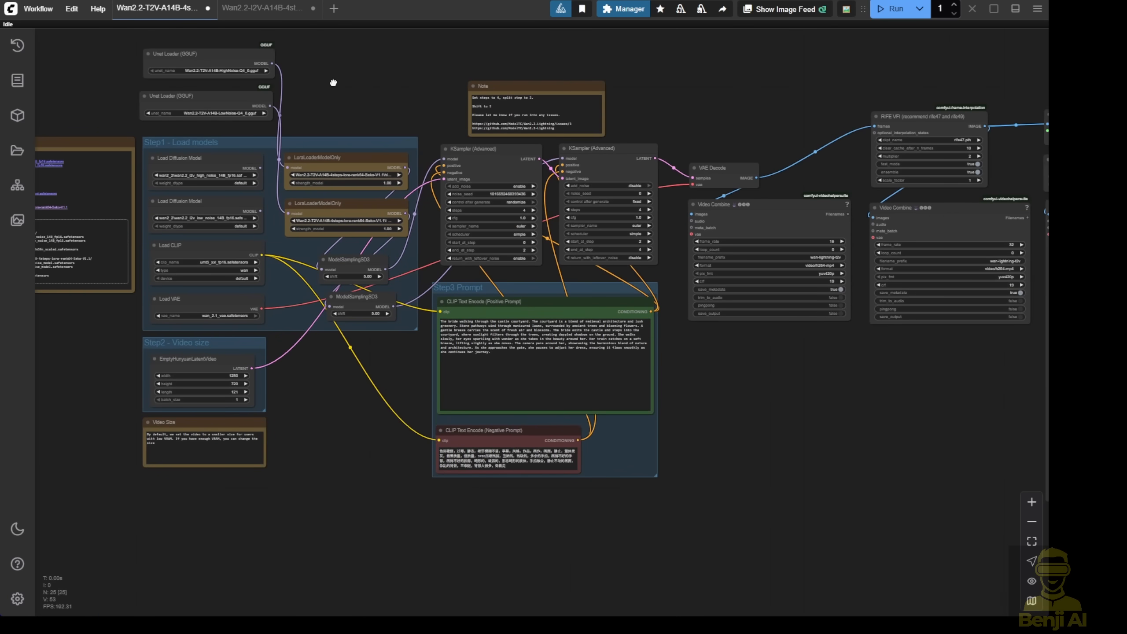
pyautogui.moveTo(753, 385); pyautogui.dragTo(700, 475)
pyautogui.scroll(5, 234, 291)
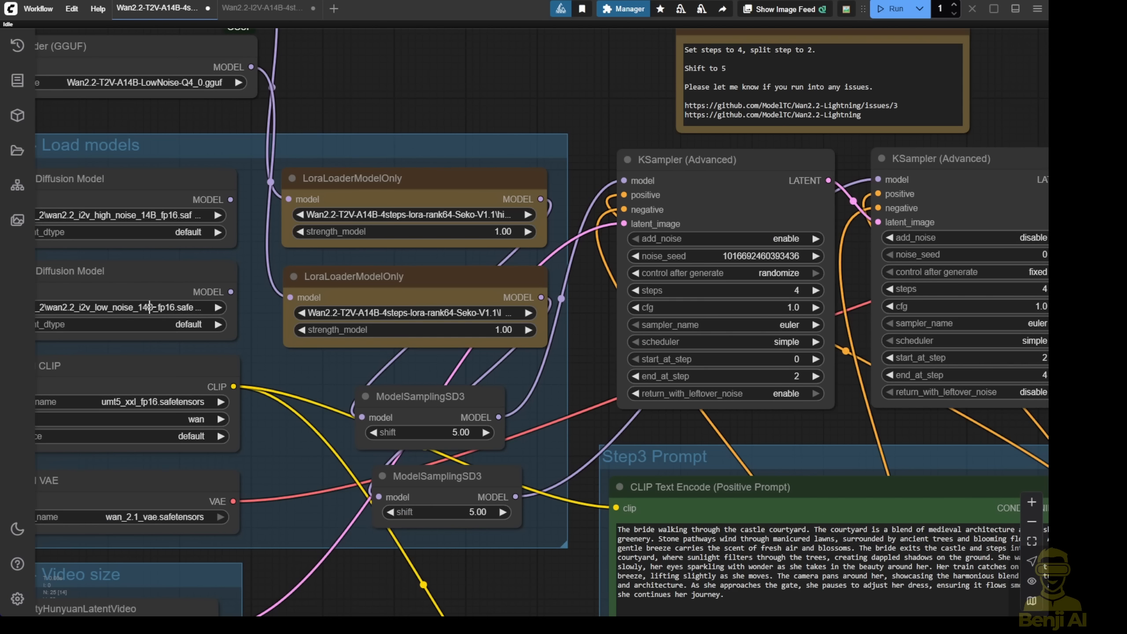
pyautogui.moveTo(348, 95); pyautogui.dragTo(525, 68)
pyautogui.scroll(3, 225, 216)
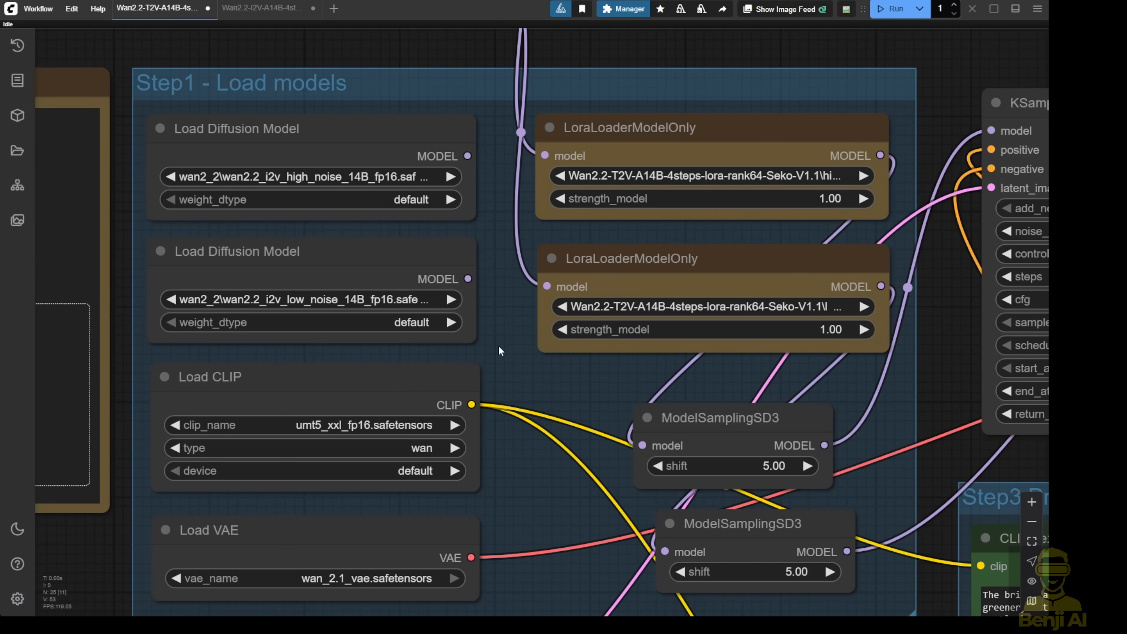
pyautogui.scroll(-5, 505, 341)
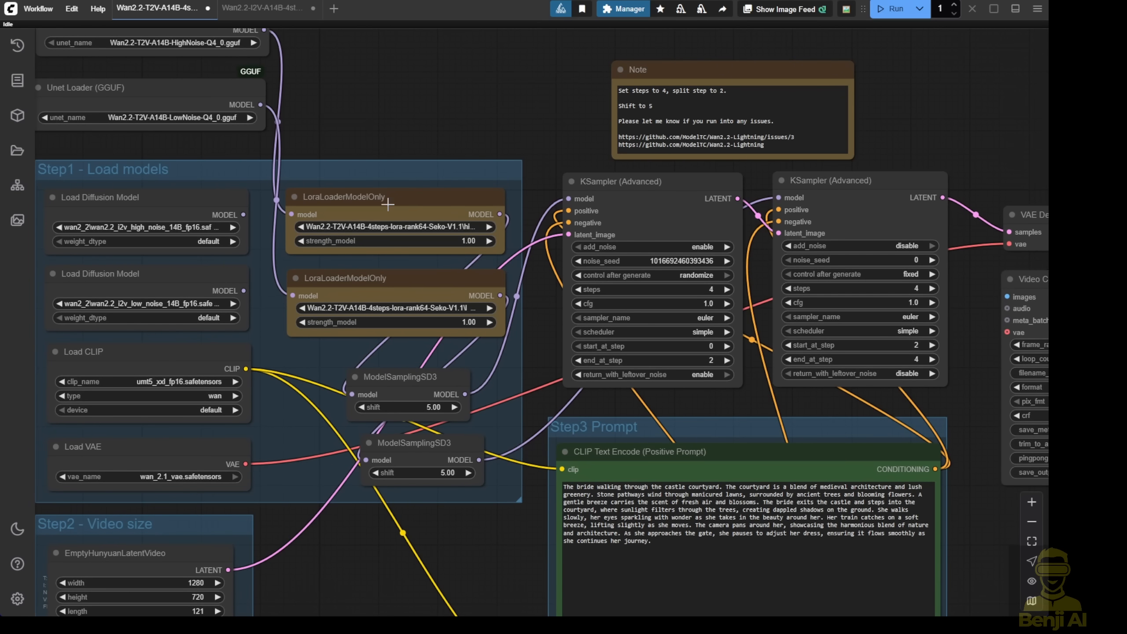
pyautogui.click(398, 276)
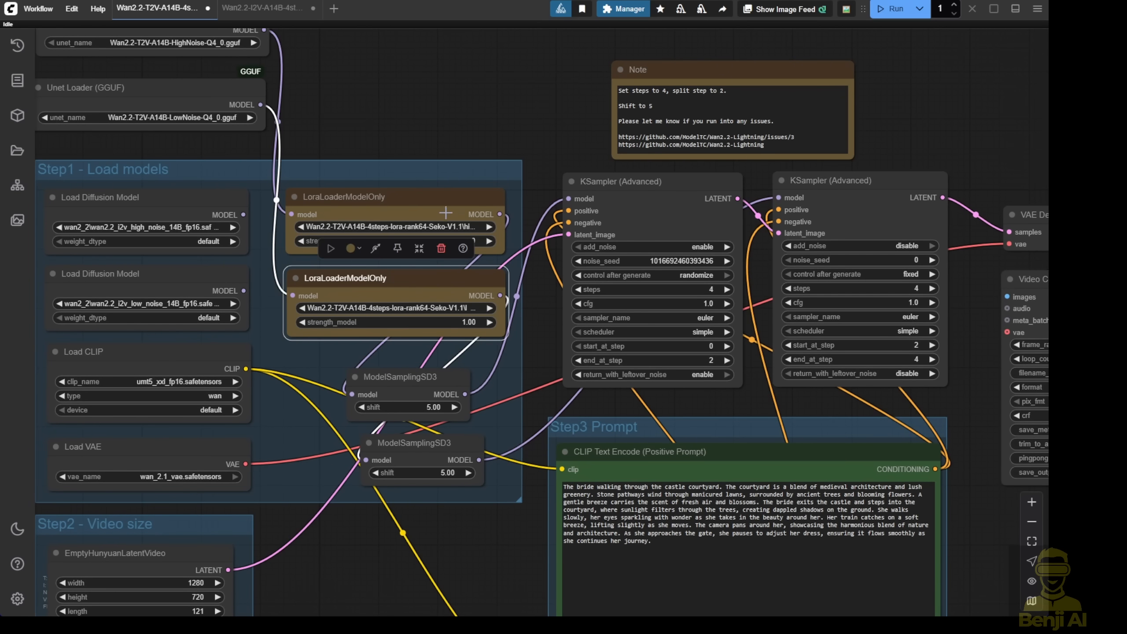
pyautogui.click(386, 212)
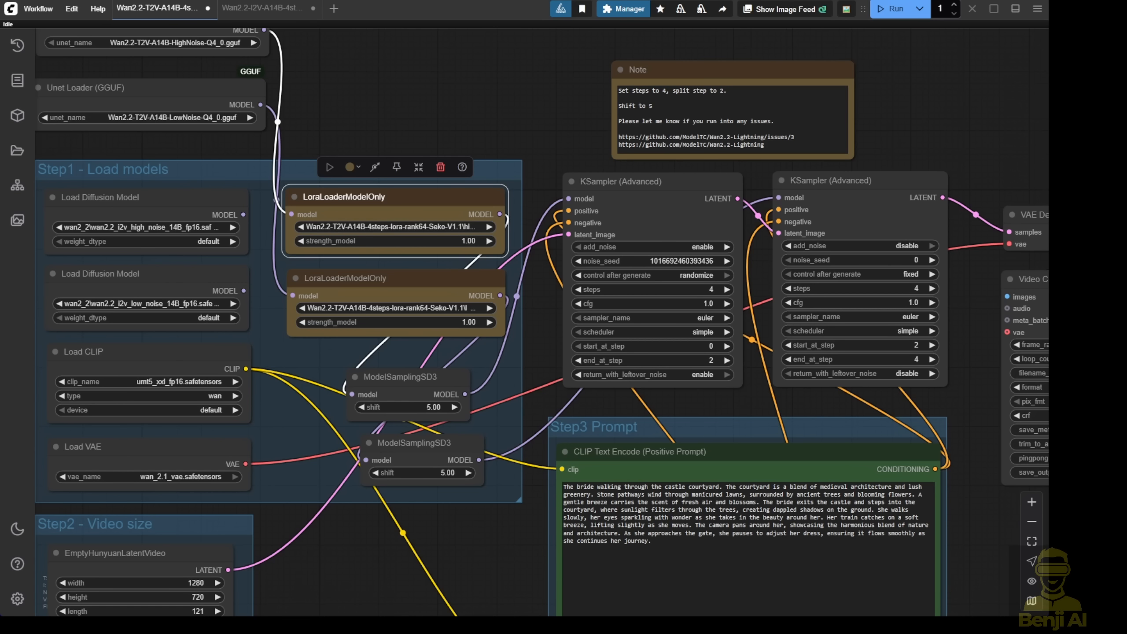
pyautogui.scroll(2, 164, 85)
pyautogui.scroll(2, 219, 112)
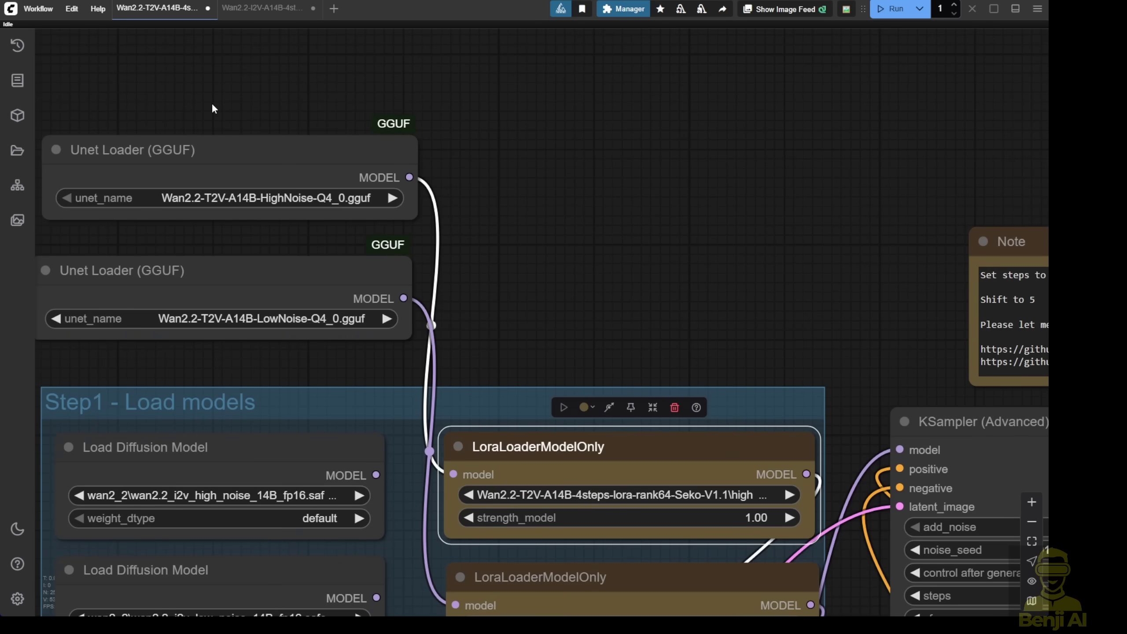
# Set both GGUF Unet loaders' unet_name to Wan2.2-T2V-A14B-LowNoise-Q8_0.gguf.
pyautogui.click(191, 145)
pyautogui.click(236, 267)
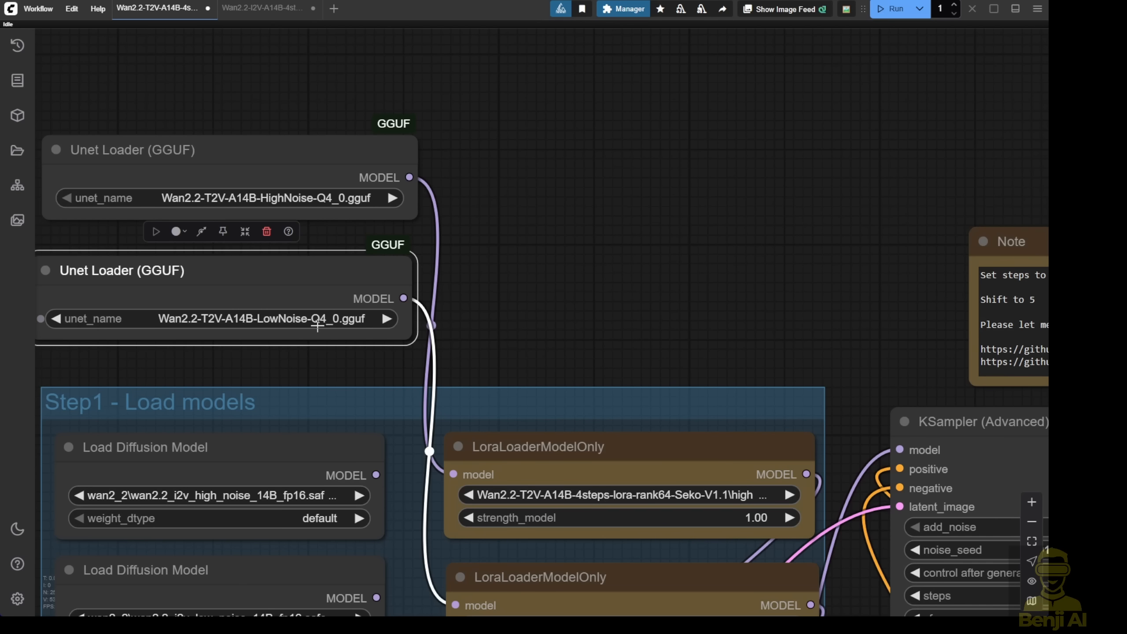
pyautogui.scroll(3, 319, 322)
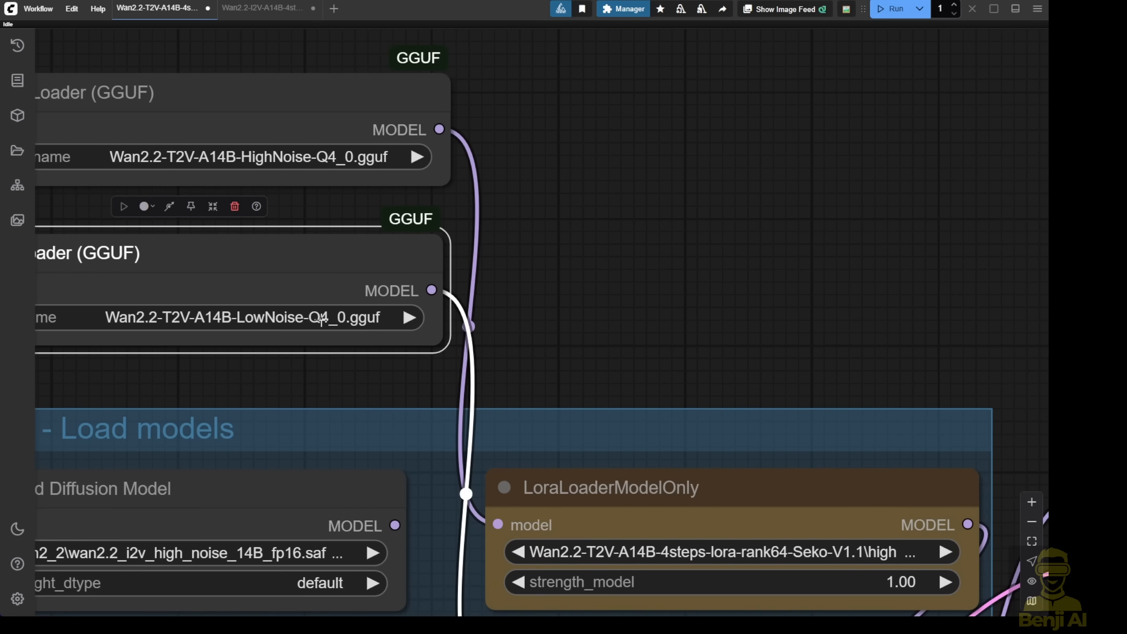
pyautogui.click(323, 320)
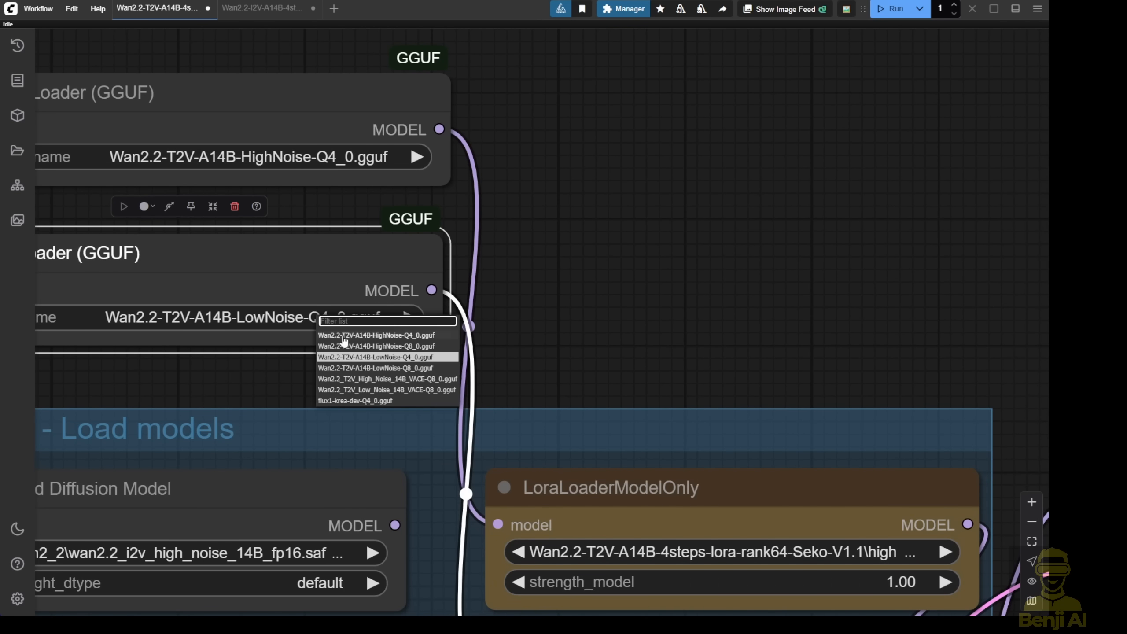
pyautogui.click(408, 369)
pyautogui.click(366, 156)
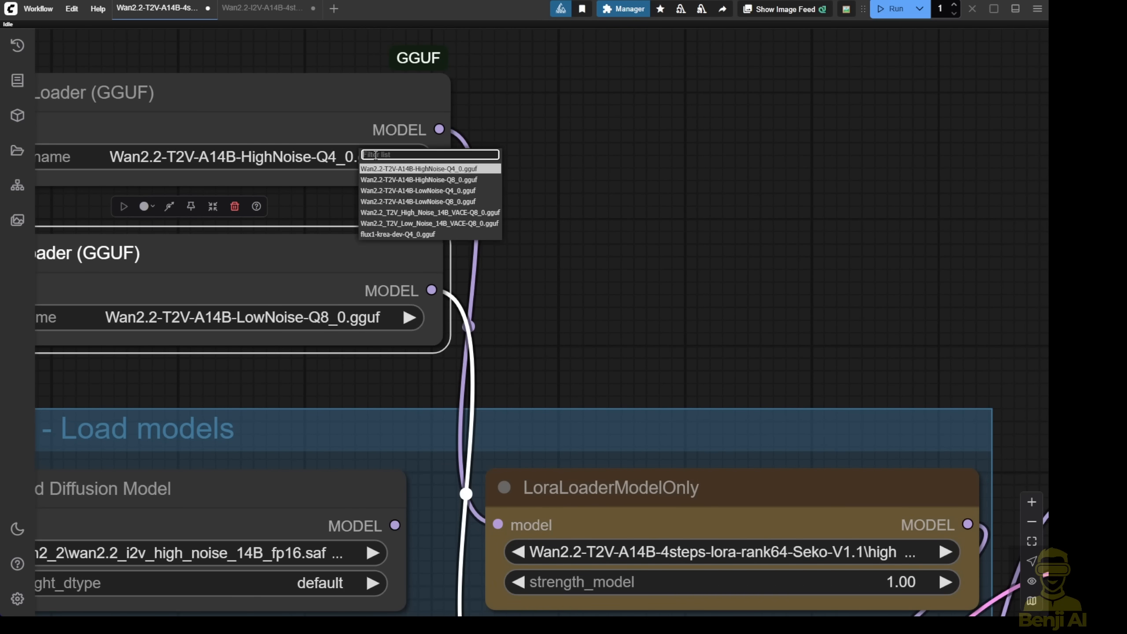
pyautogui.click(430, 204)
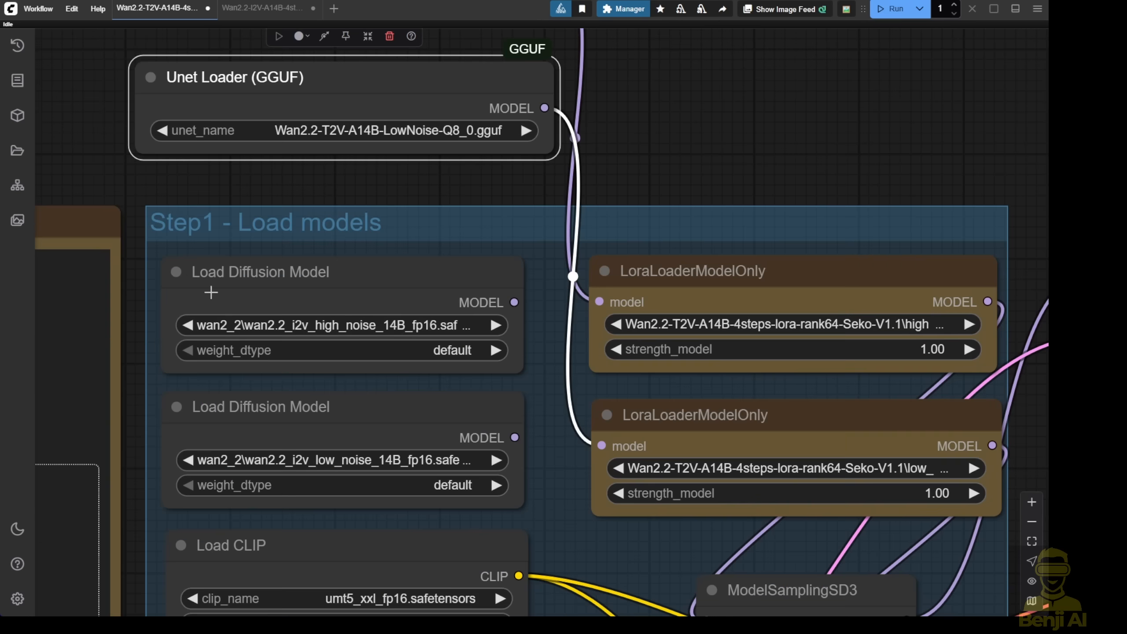
pyautogui.scroll(-3, 406, 342)
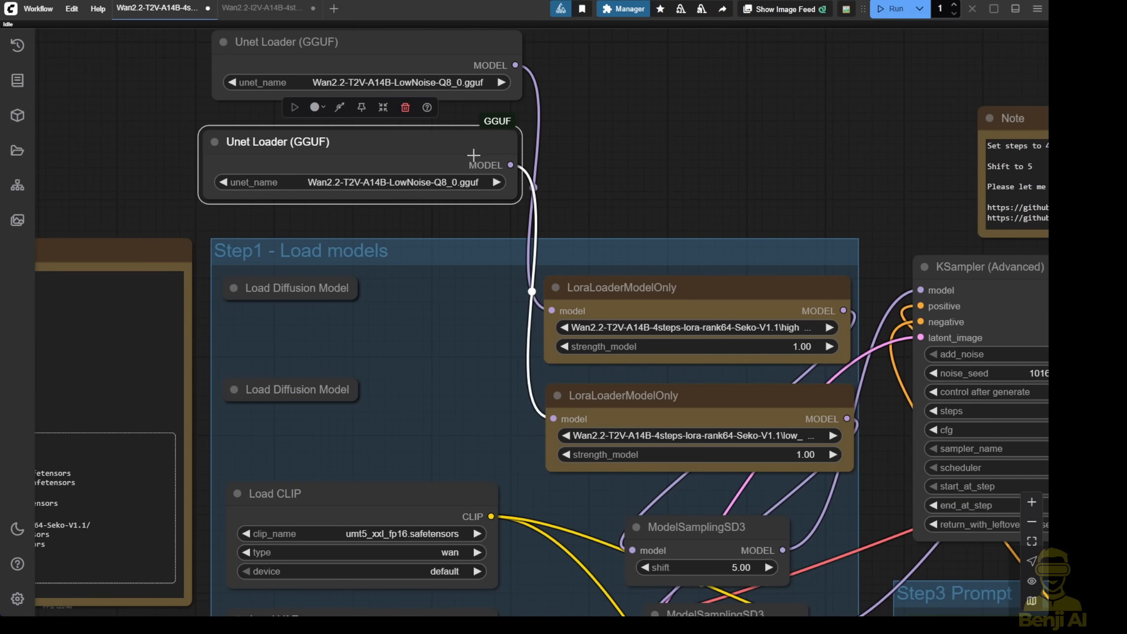
# Move the lower Unet loader left and navigate to the interpolation, upscaler and preview nodes.
pyautogui.moveTo(473, 156)
pyautogui.mouseDown()
pyautogui.moveTo(399, 161)
pyautogui.moveTo(419, 152)
pyautogui.mouseUp()
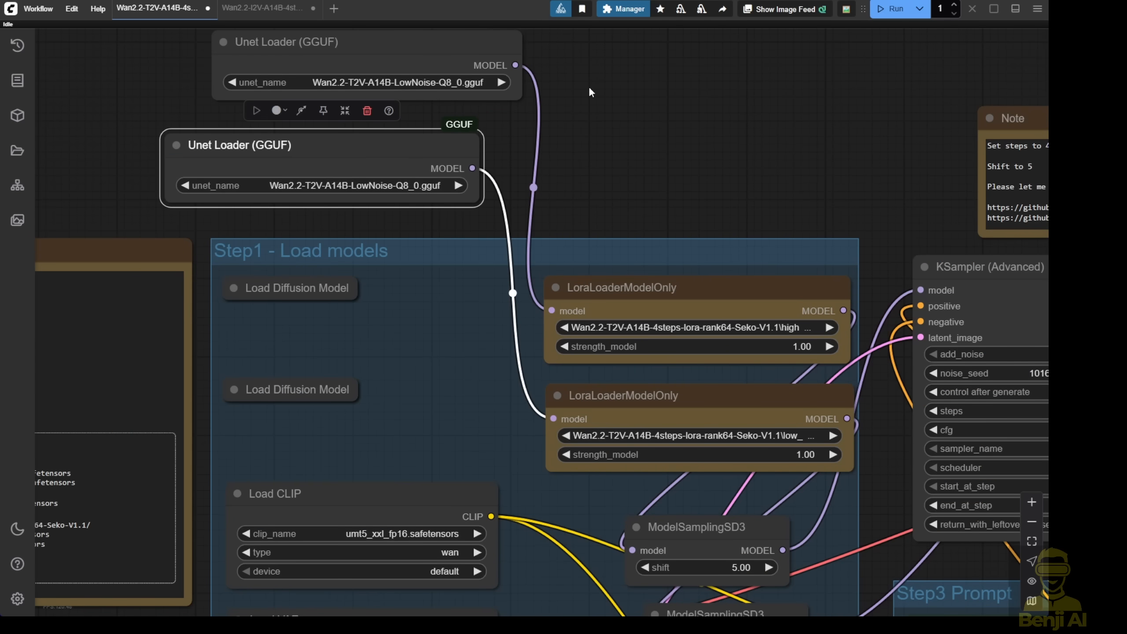
pyautogui.moveTo(588, 87); pyautogui.dragTo(525, 127)
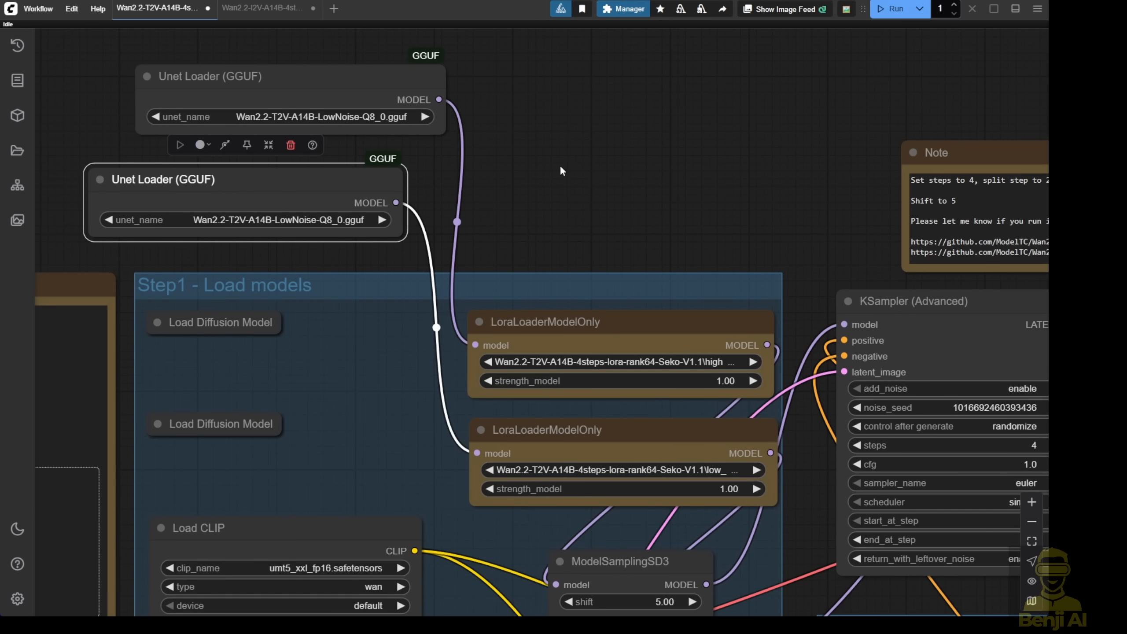
pyautogui.scroll(-2, 560, 165)
pyautogui.moveTo(554, 171); pyautogui.dragTo(283, 111)
pyautogui.moveTo(969, 422); pyautogui.dragTo(420, 395)
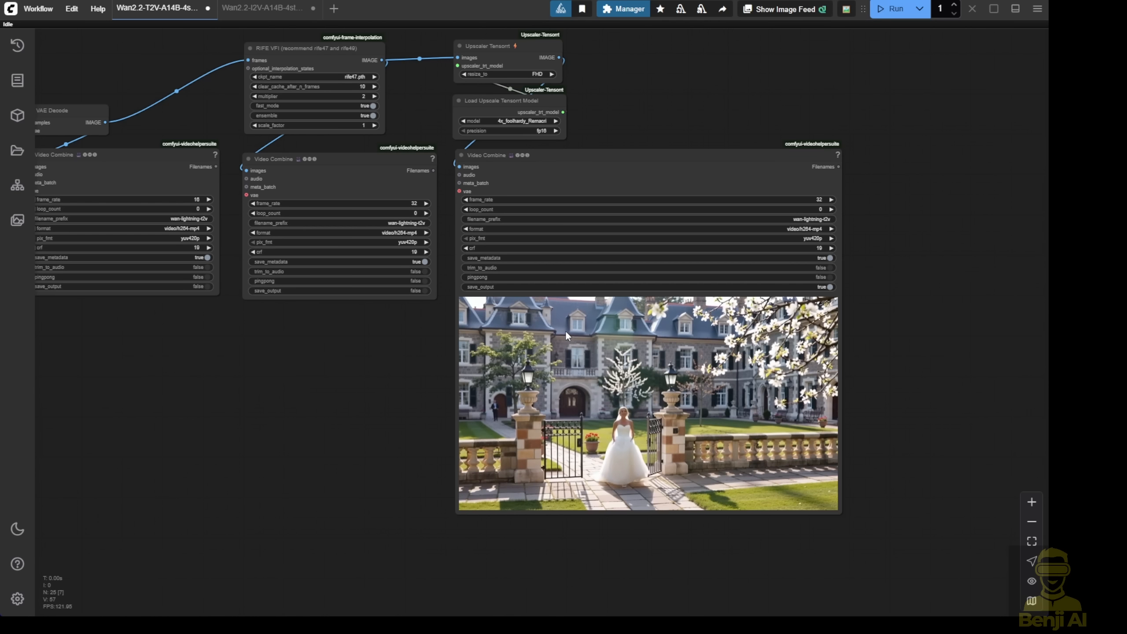
pyautogui.moveTo(422, 379); pyautogui.dragTo(554, 453)
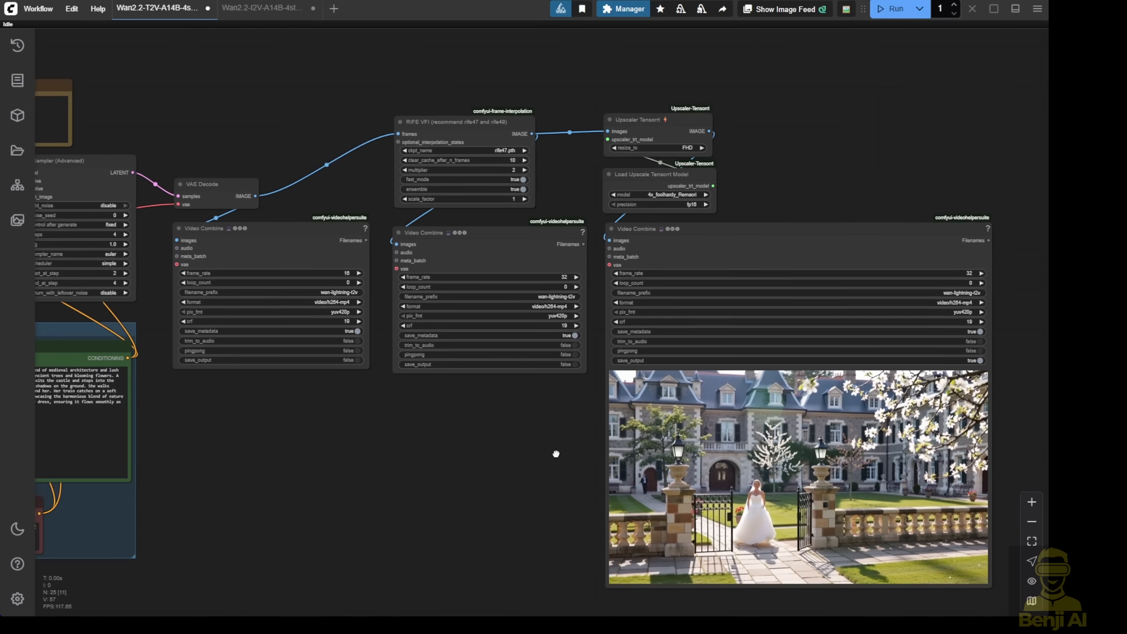
pyautogui.scroll(4, 951, 268)
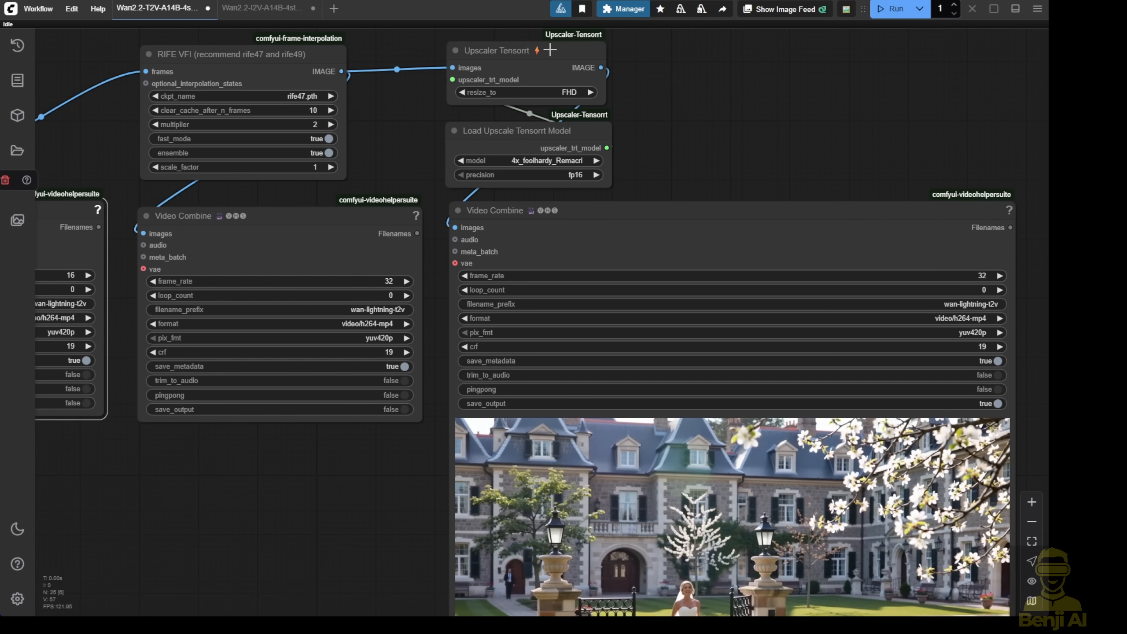
pyautogui.click(547, 52)
pyautogui.click(567, 139)
pyautogui.click(669, 211)
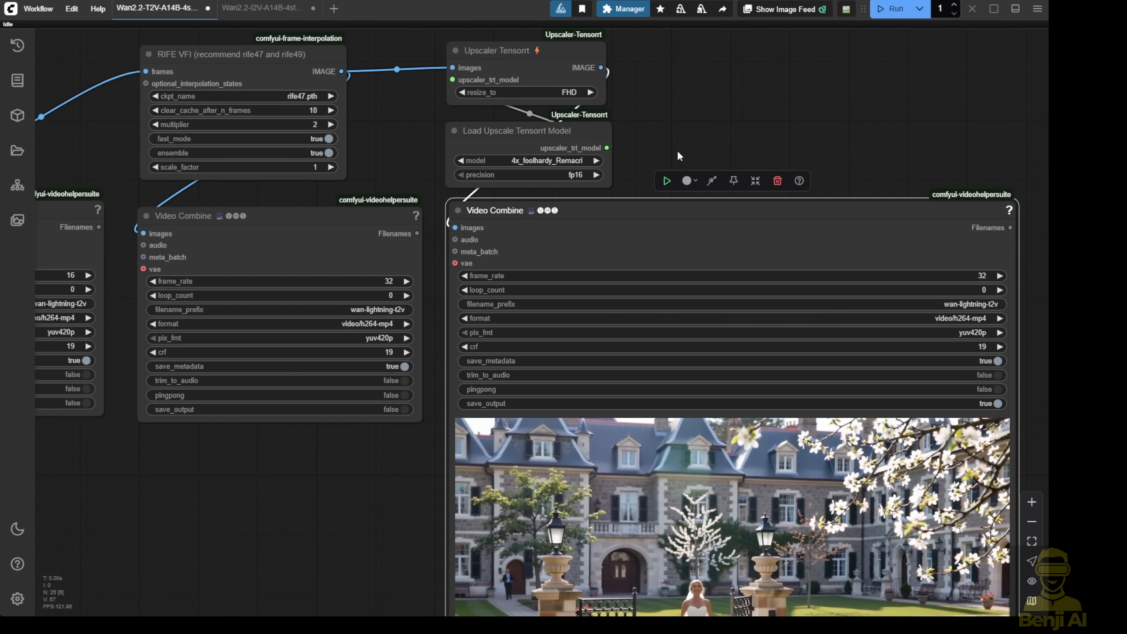
pyautogui.click(665, 160)
pyautogui.scroll(-3, 664, 161)
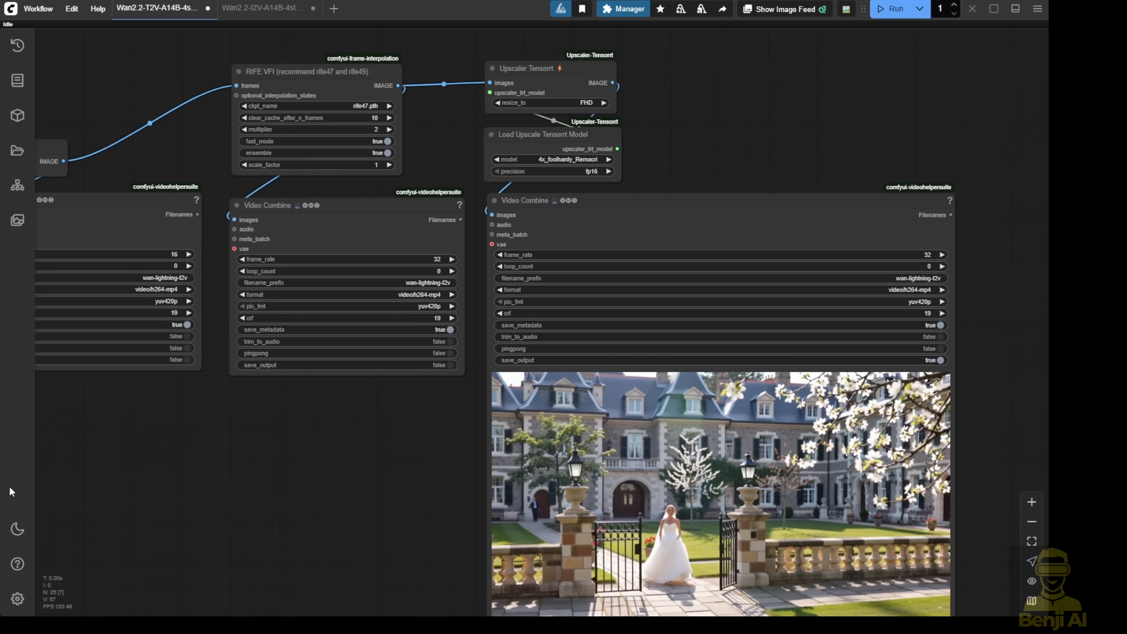
pyautogui.scroll(-4, 196, 446)
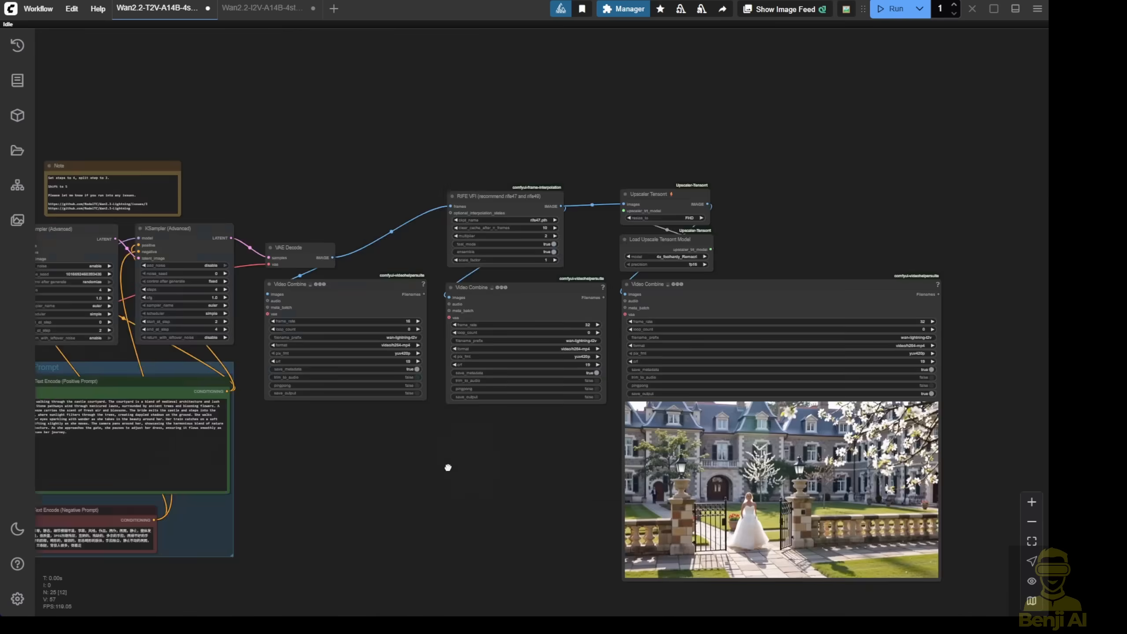
pyautogui.moveTo(151, 458); pyautogui.dragTo(799, 468)
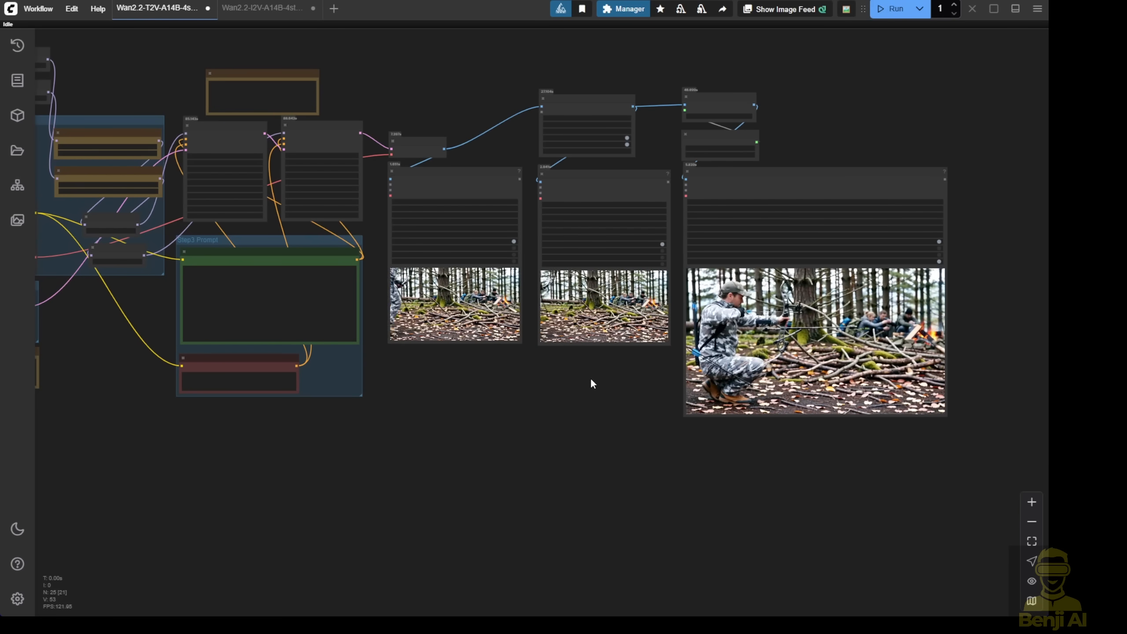
pyautogui.scroll(3, 592, 377)
pyautogui.moveTo(604, 391); pyautogui.dragTo(479, 405)
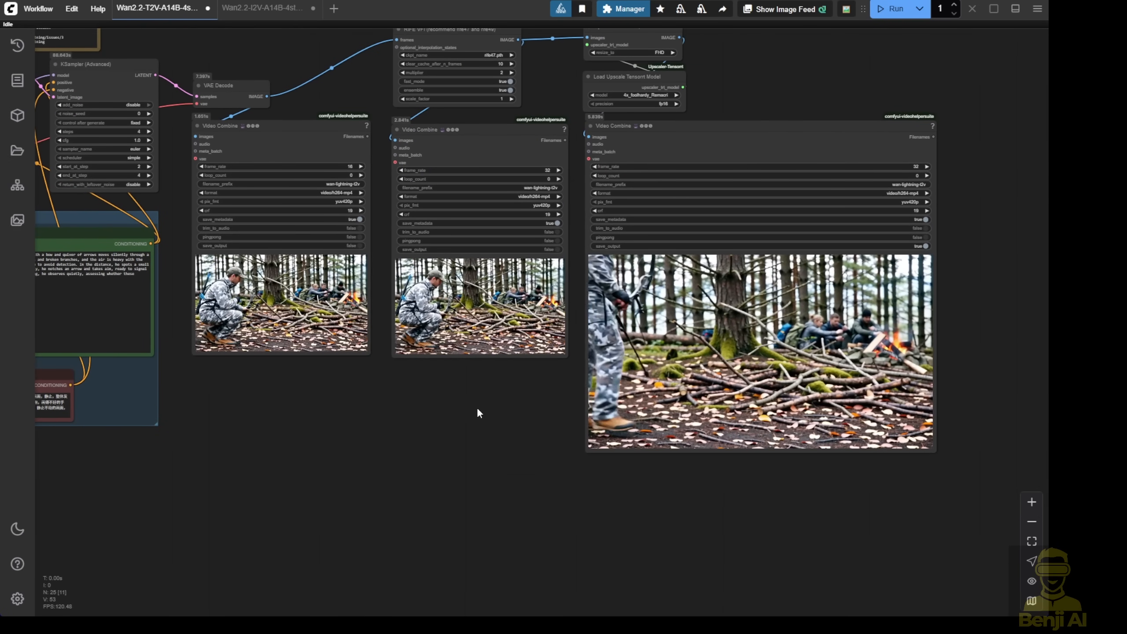
pyautogui.scroll(1, 472, 408)
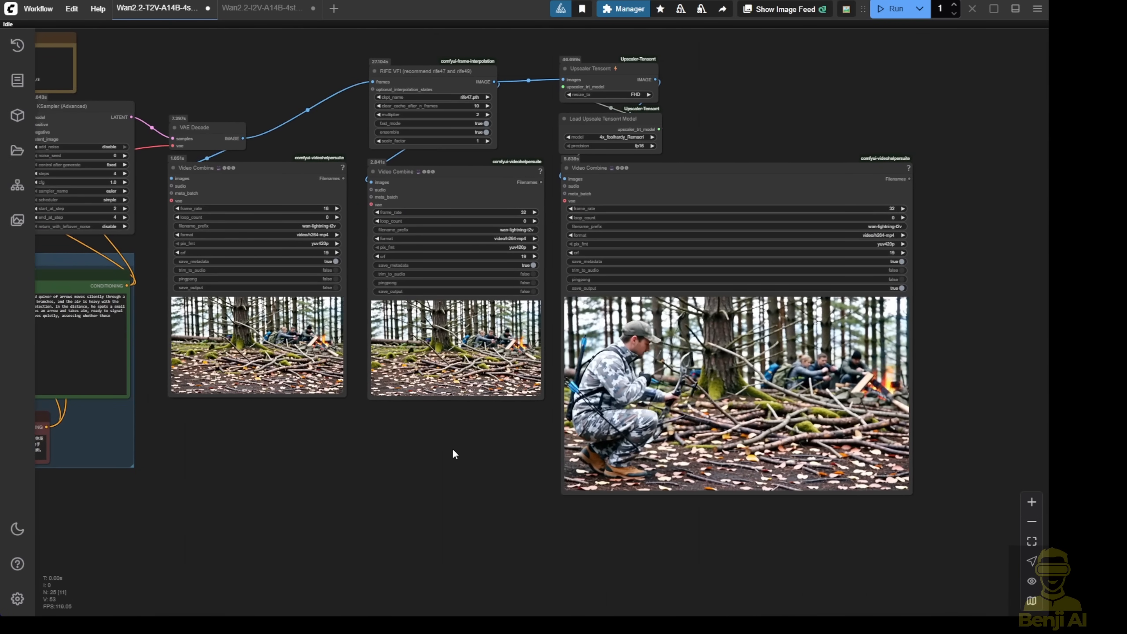
pyautogui.scroll(2, 453, 448)
pyautogui.moveTo(462, 451); pyautogui.dragTo(255, 435)
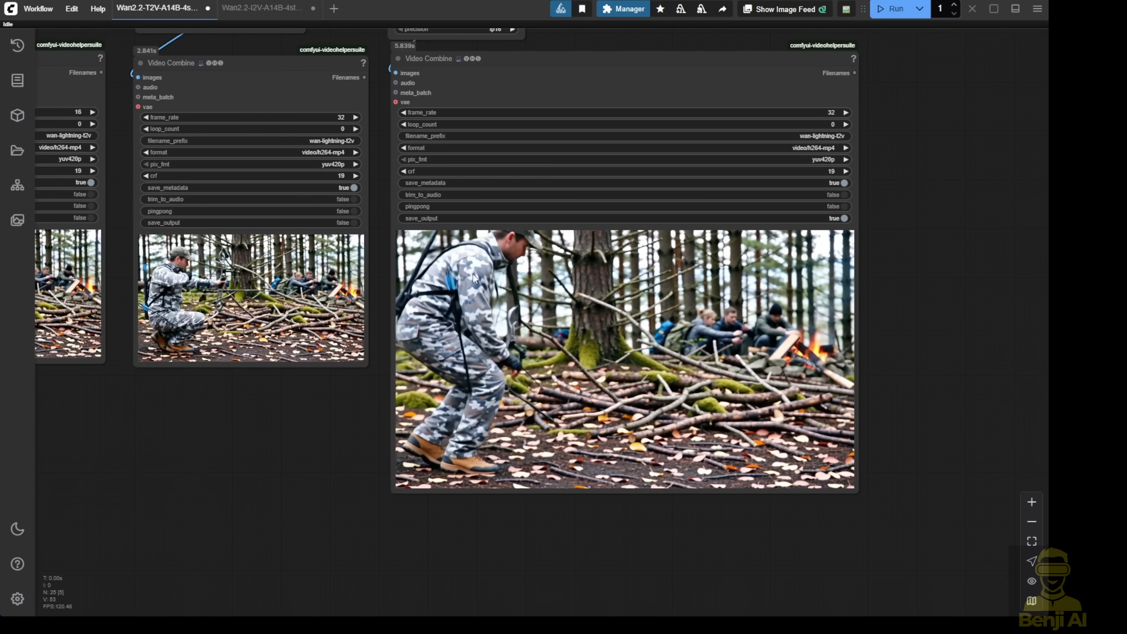
pyautogui.moveTo(224, 462)
pyautogui.mouseDown()
pyautogui.moveTo(881, 502)
pyautogui.moveTo(737, 612)
pyautogui.mouseUp()
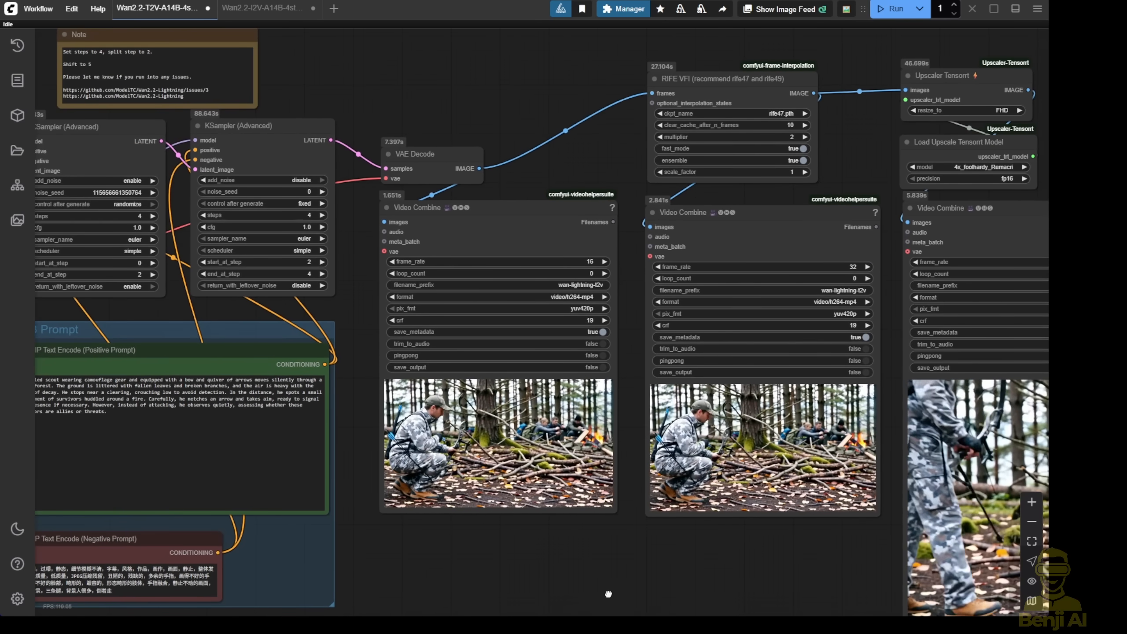
pyautogui.click(500, 218)
pyautogui.scroll(2, 489, 250)
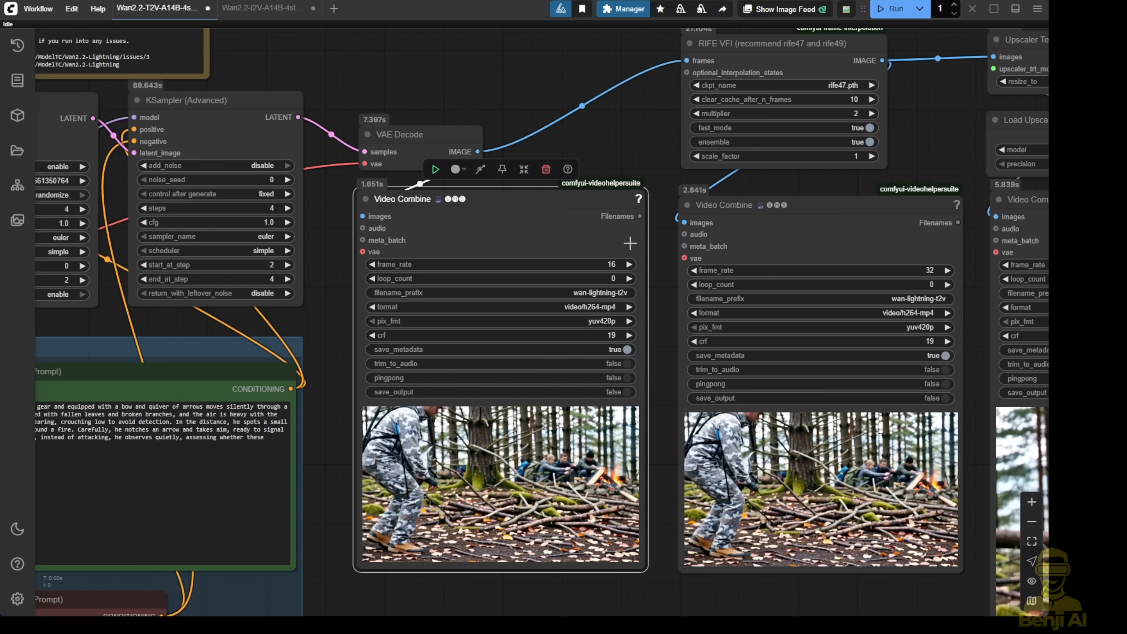
pyautogui.moveTo(651, 154); pyautogui.dragTo(276, 112)
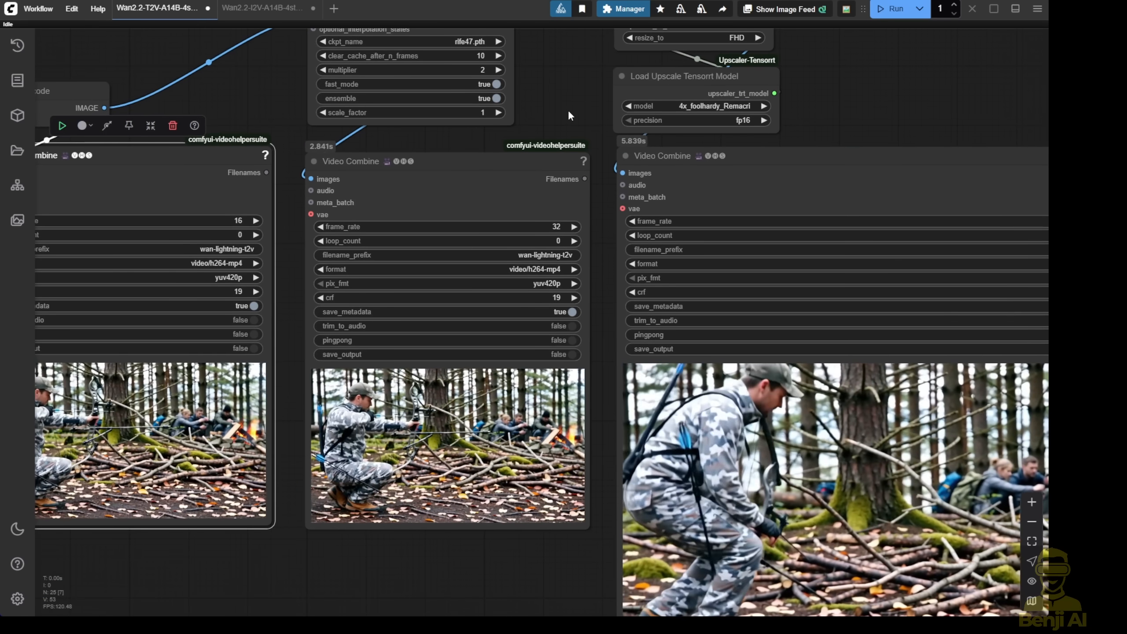
pyautogui.scroll(-1, 568, 109)
pyautogui.moveTo(568, 109)
pyautogui.mouseDown()
pyautogui.moveTo(495, 115)
pyautogui.moveTo(477, 84)
pyautogui.mouseUp()
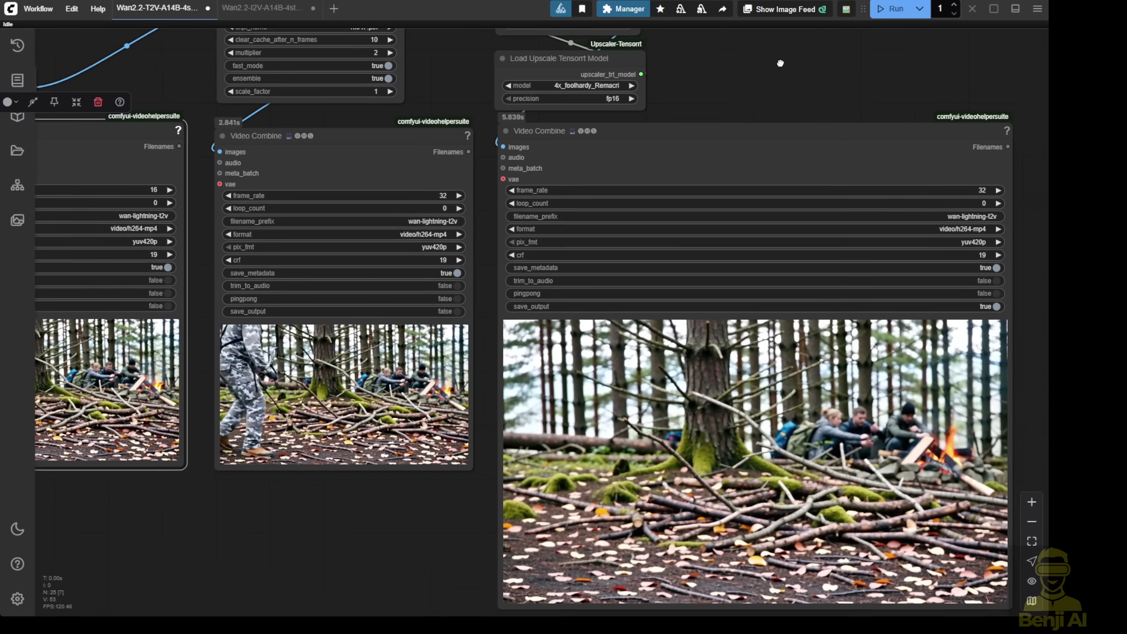
pyautogui.moveTo(781, 64); pyautogui.dragTo(615, 40)
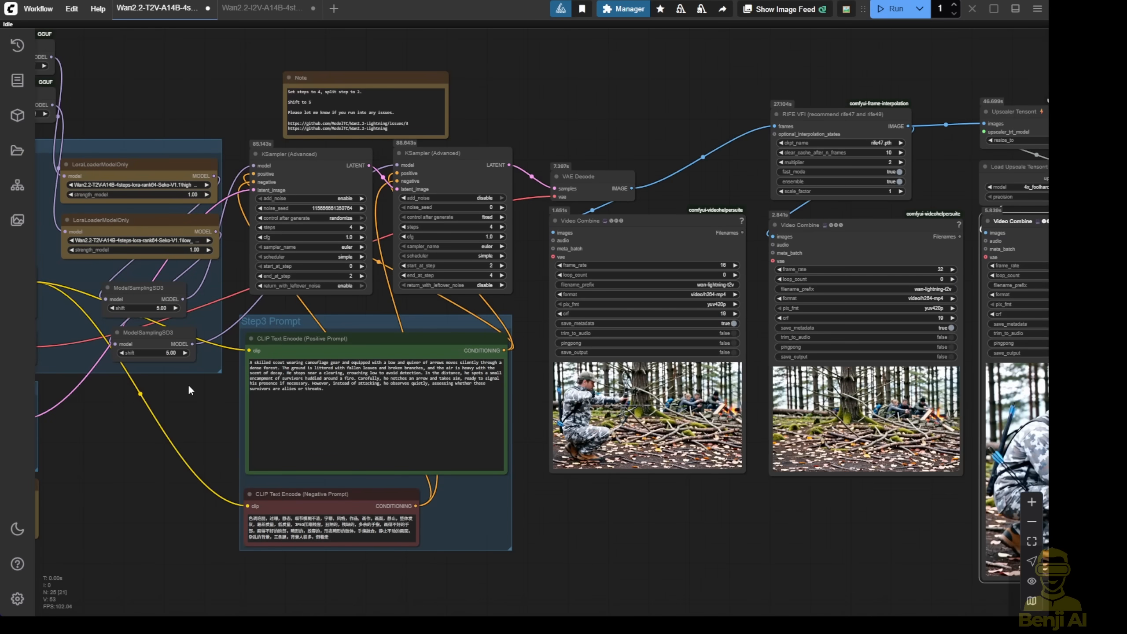
# Dismiss the video preview and inspect the two KSampler (Advanced) stages splitting 4 steps at step 2.
pyautogui.moveTo(189, 384); pyautogui.dragTo(388, 425)
pyautogui.scroll(2, 383, 156)
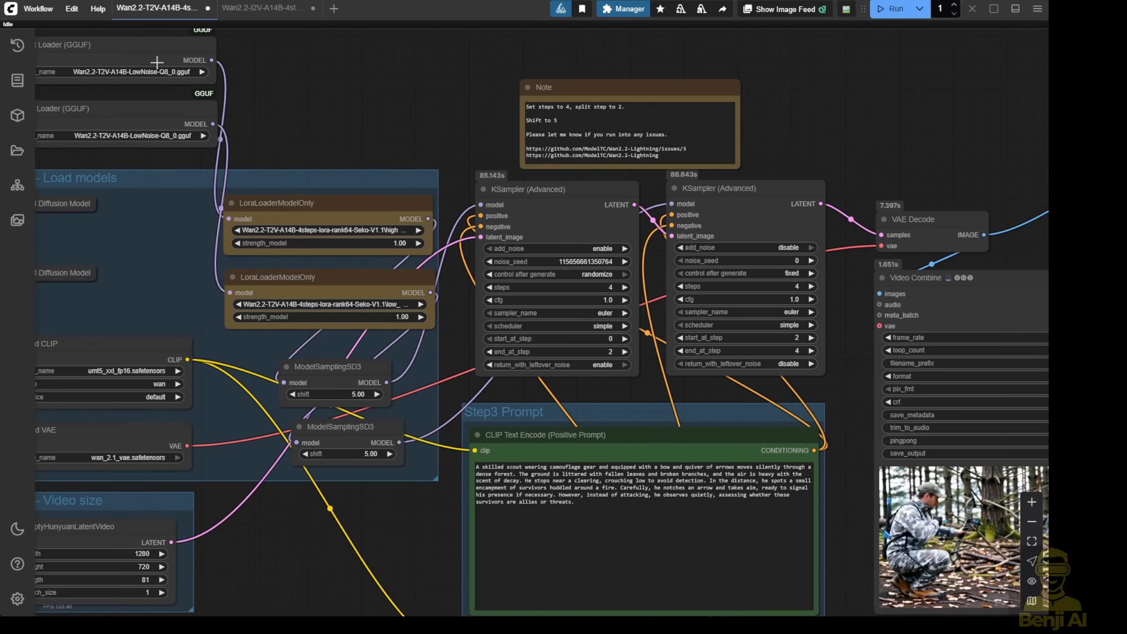
pyautogui.moveTo(861, 157)
pyautogui.mouseDown()
pyautogui.moveTo(574, 60)
pyautogui.moveTo(696, 111)
pyautogui.mouseUp()
pyautogui.scroll(3, 549, 246)
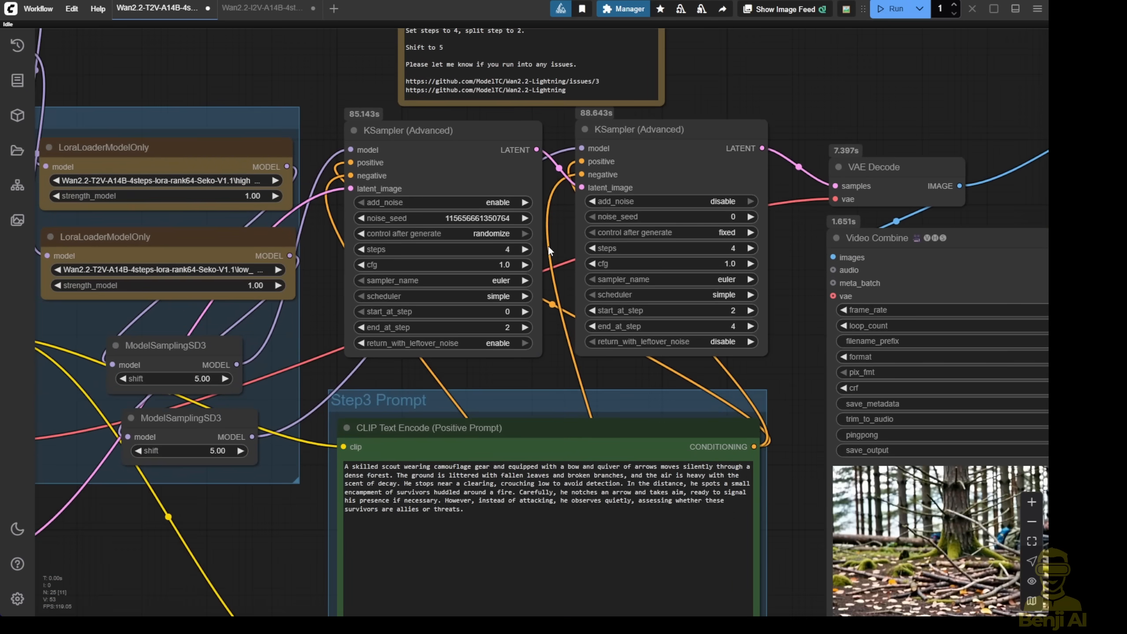
pyautogui.click(461, 143)
pyautogui.click(606, 127)
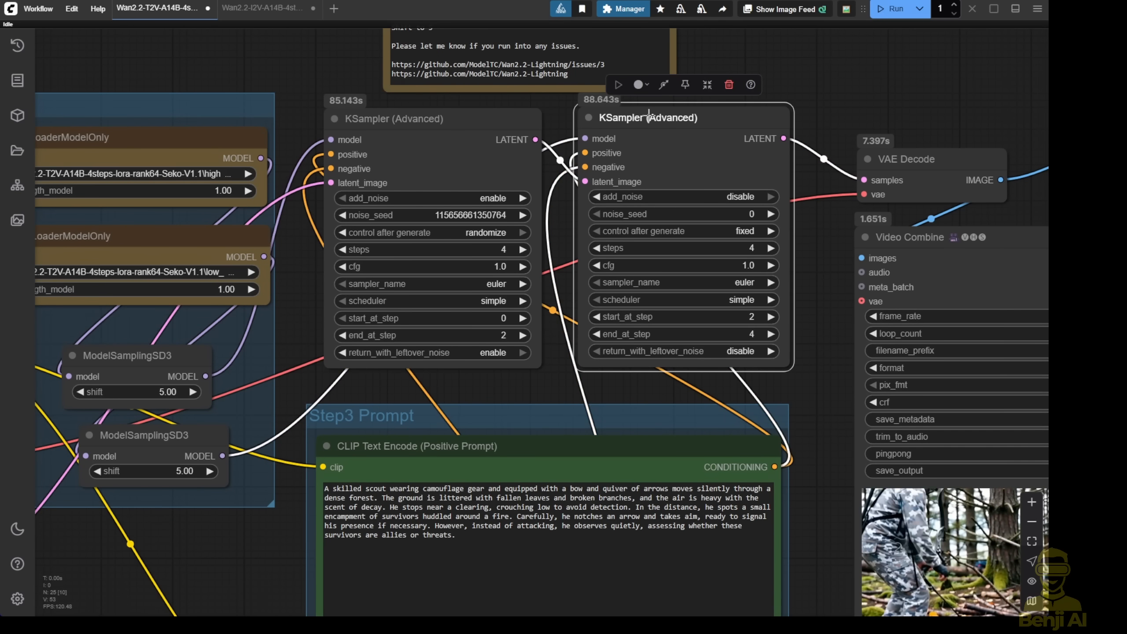
pyautogui.scroll(2, 495, 249)
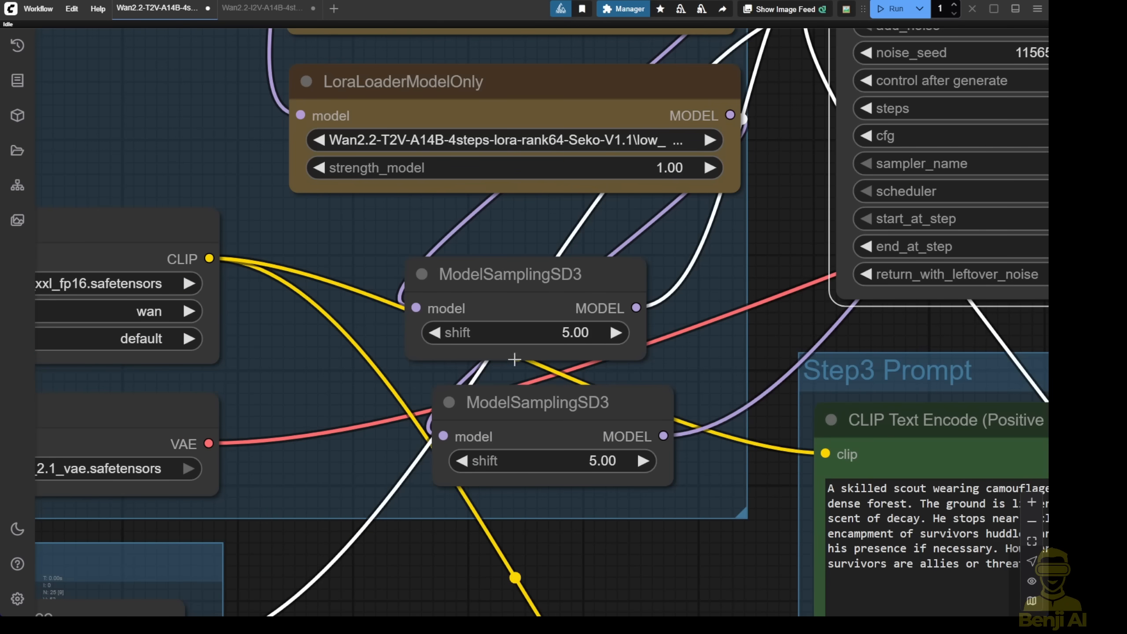
pyautogui.scroll(-2, 560, 346)
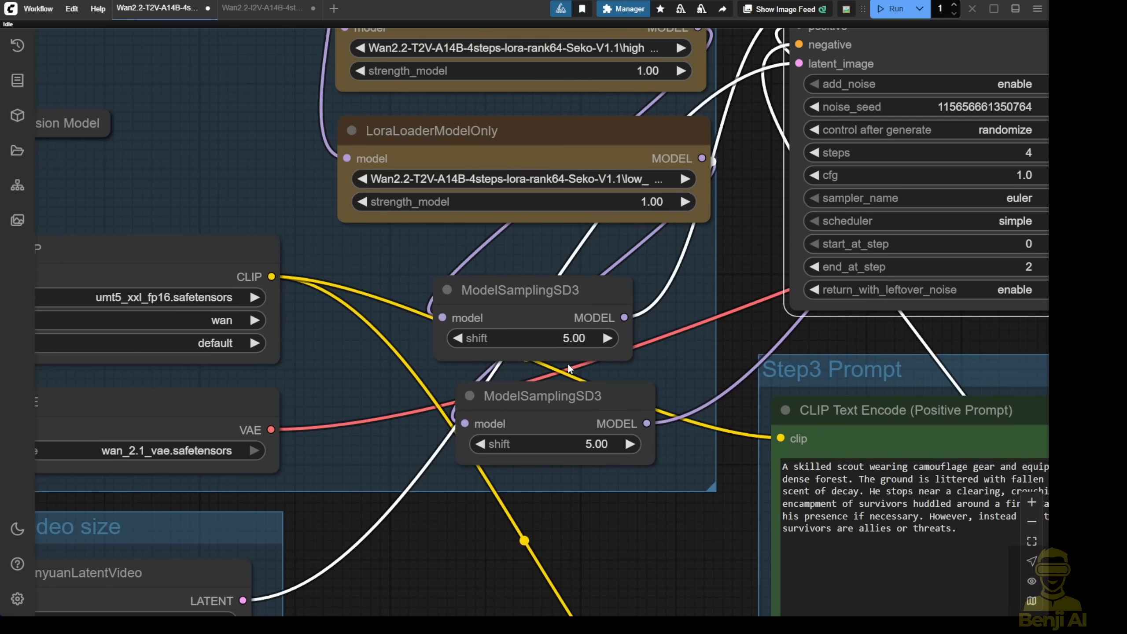
pyautogui.moveTo(662, 243); pyautogui.dragTo(705, 335)
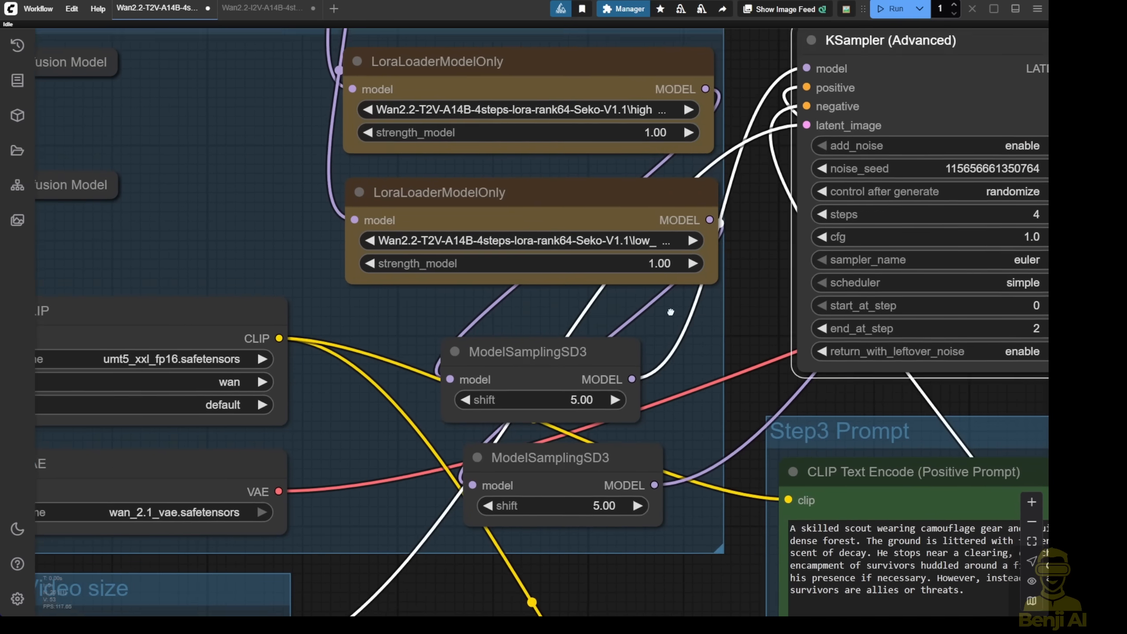
pyautogui.scroll(2, 509, 331)
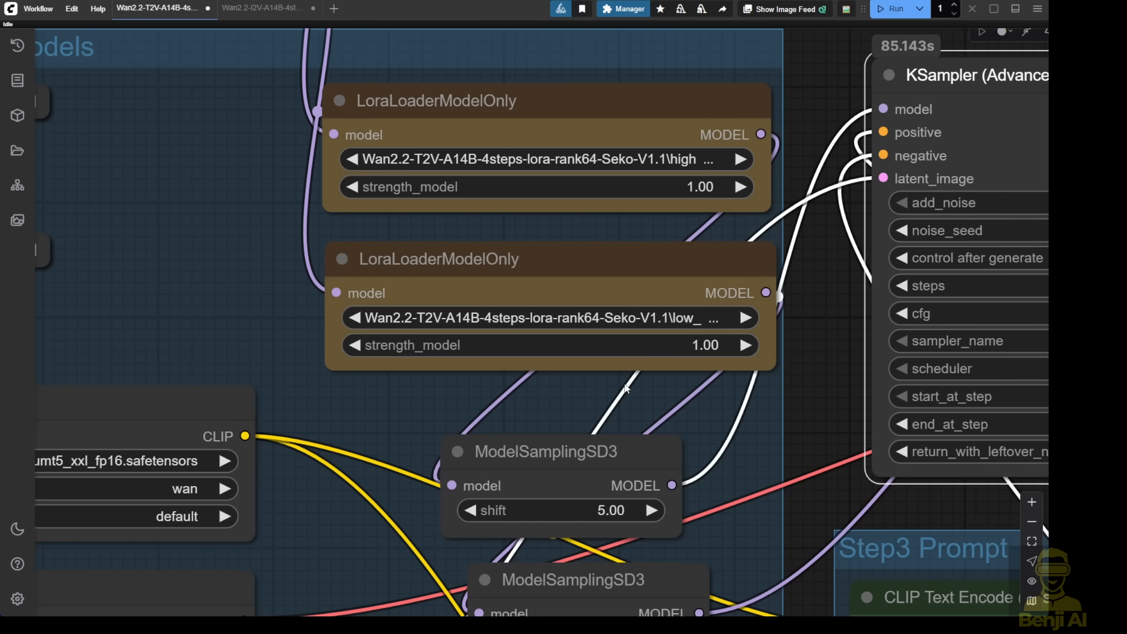
pyautogui.scroll(-3, 512, 384)
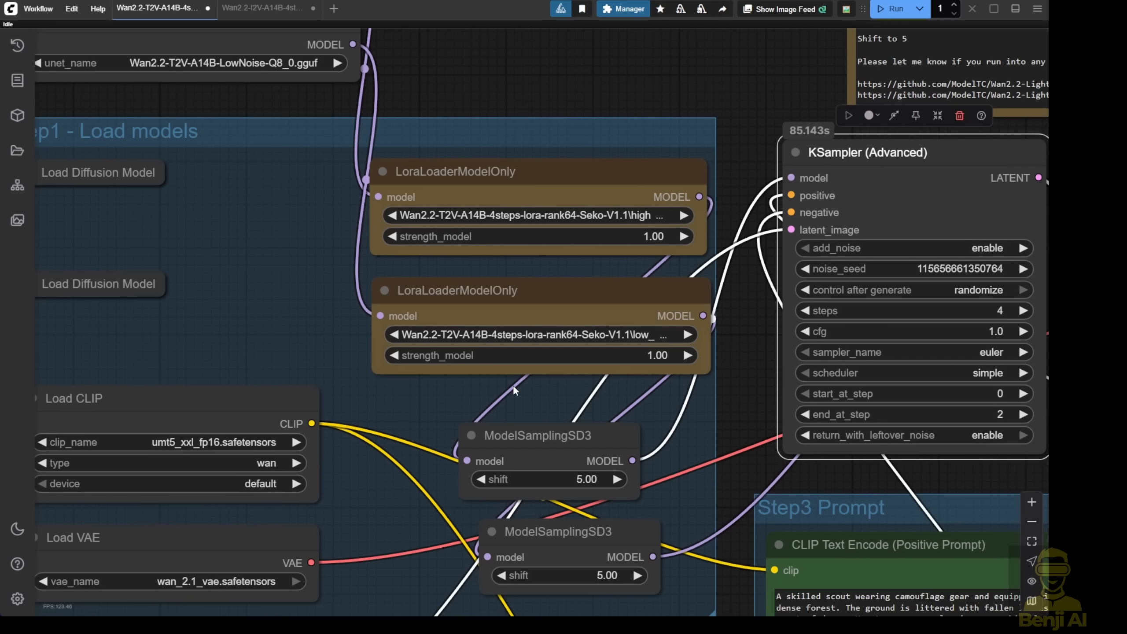
pyautogui.moveTo(396, 407); pyautogui.dragTo(426, 217)
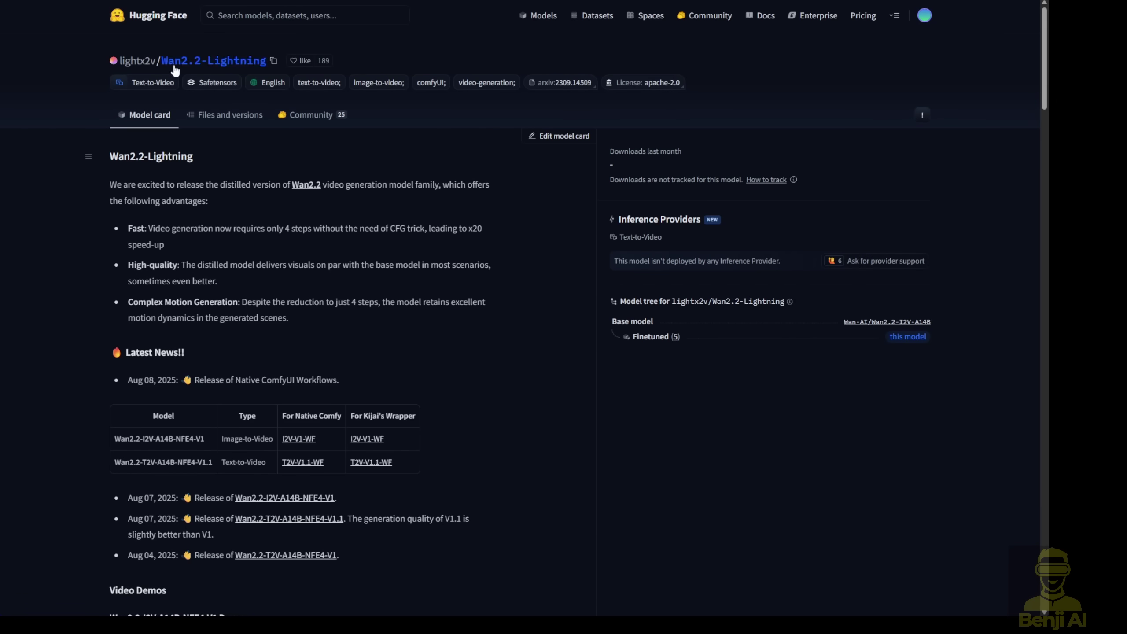
pyautogui.click(227, 115)
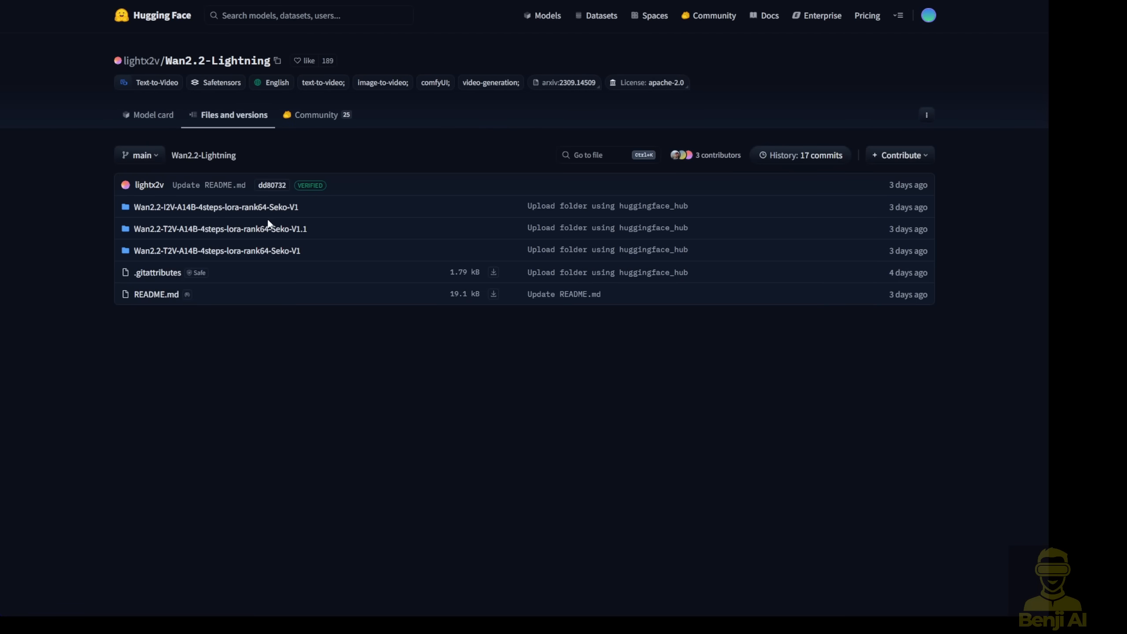
pyautogui.click(269, 231)
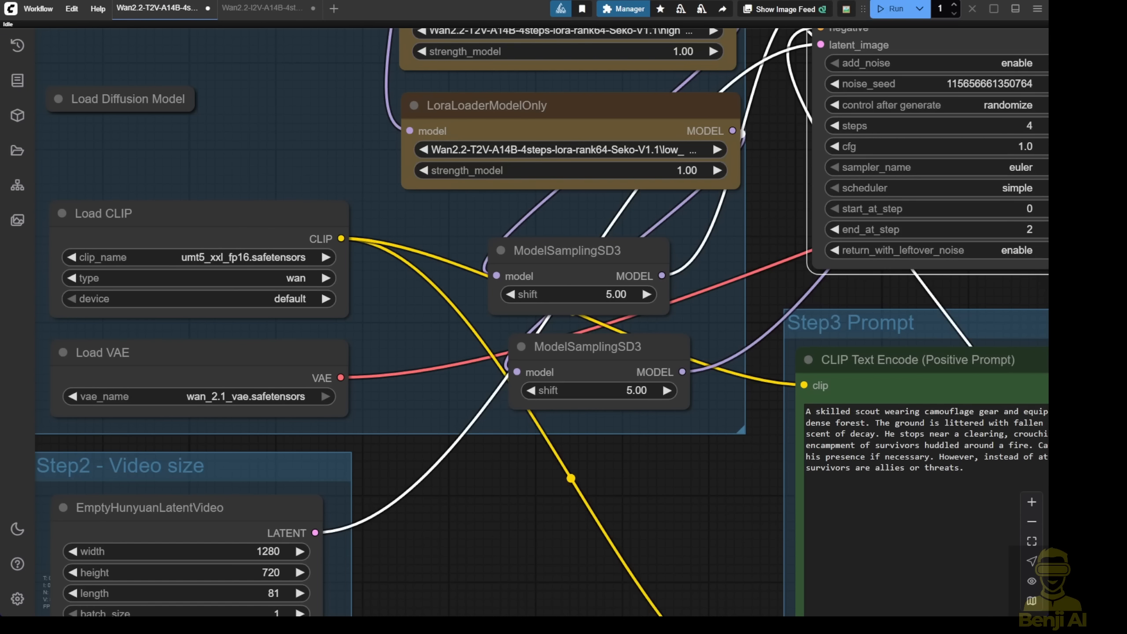
# Widen the upper ModelSamplingSD3 node and return the view to the LoRA loaders.
pyautogui.moveTo(664, 309); pyautogui.dragTo(705, 299)
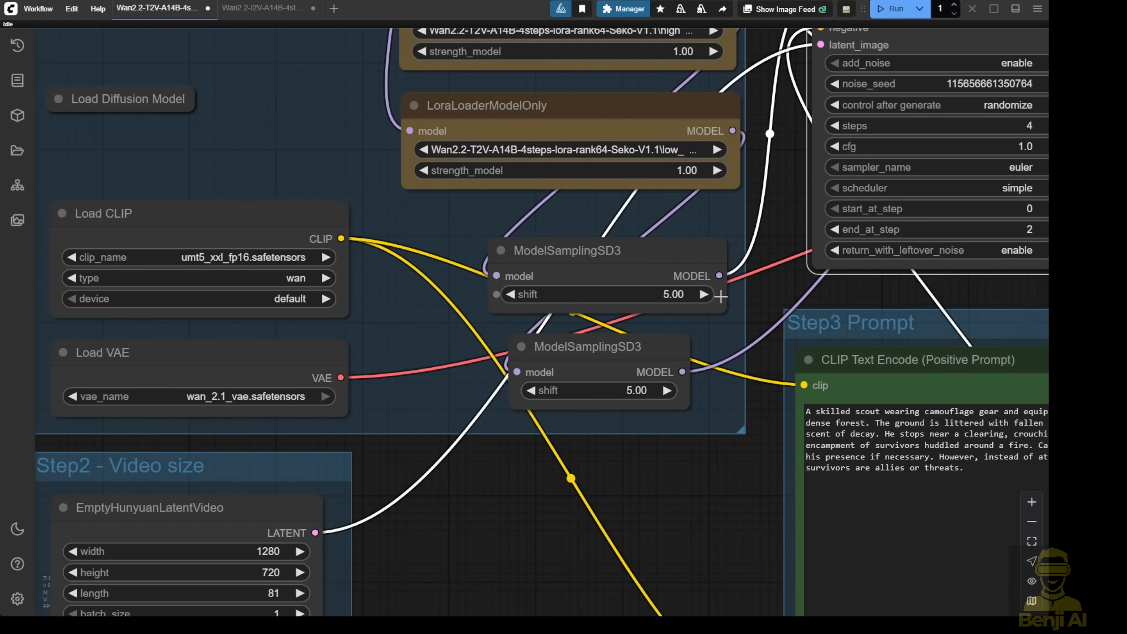
pyautogui.scroll(-5, 775, 239)
pyautogui.scroll(4, 486, 181)
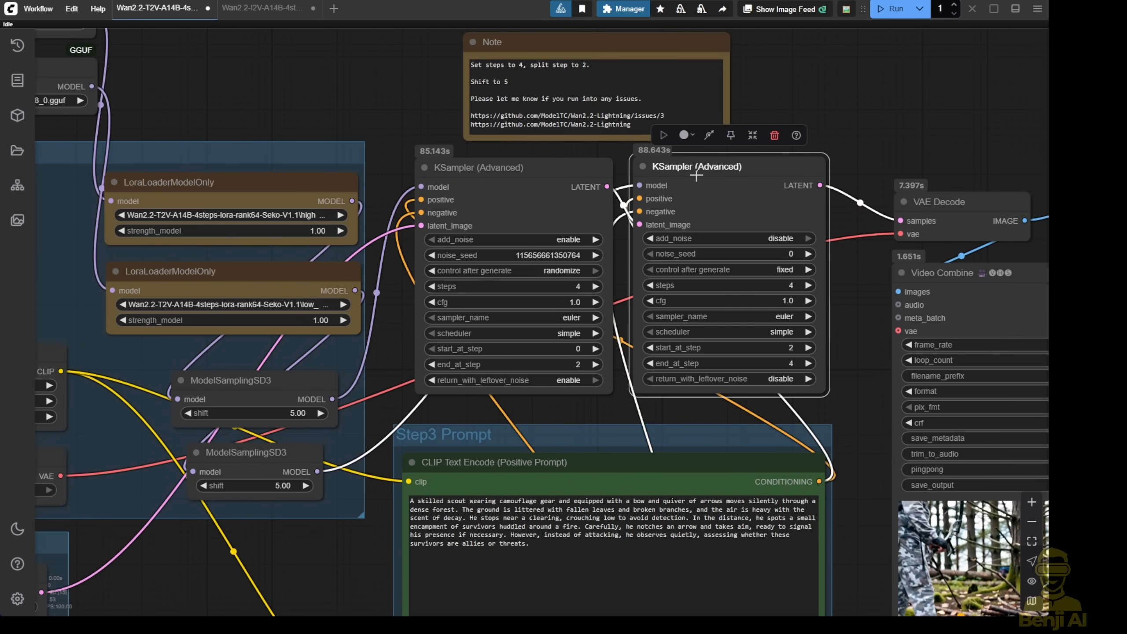
pyautogui.scroll(3, 563, 285)
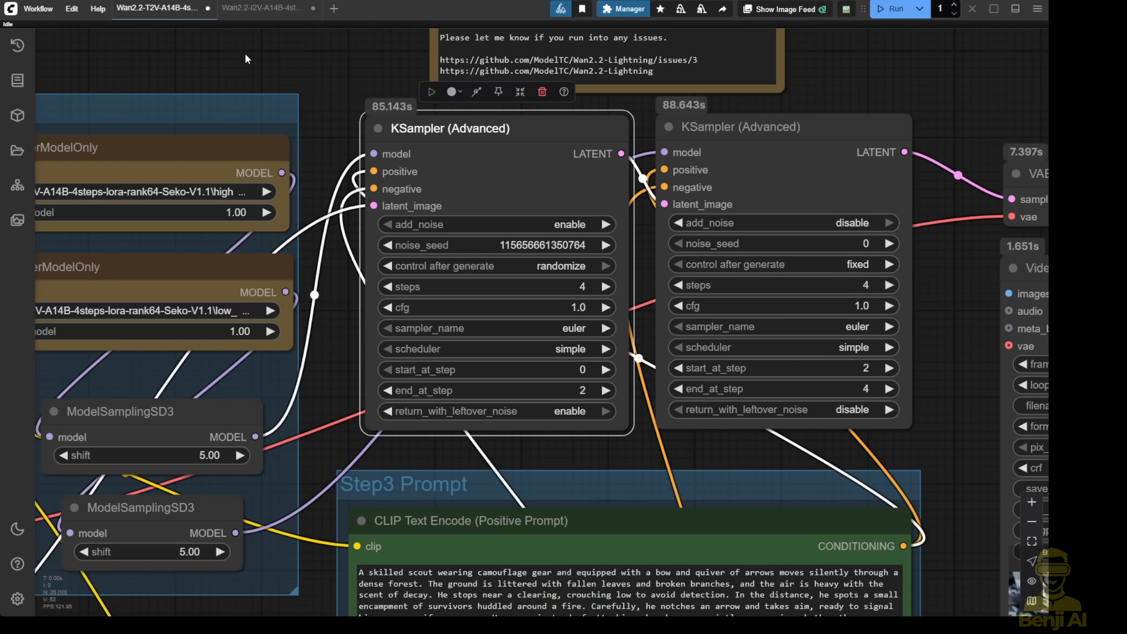
pyautogui.moveTo(246, 53); pyautogui.dragTo(516, 82)
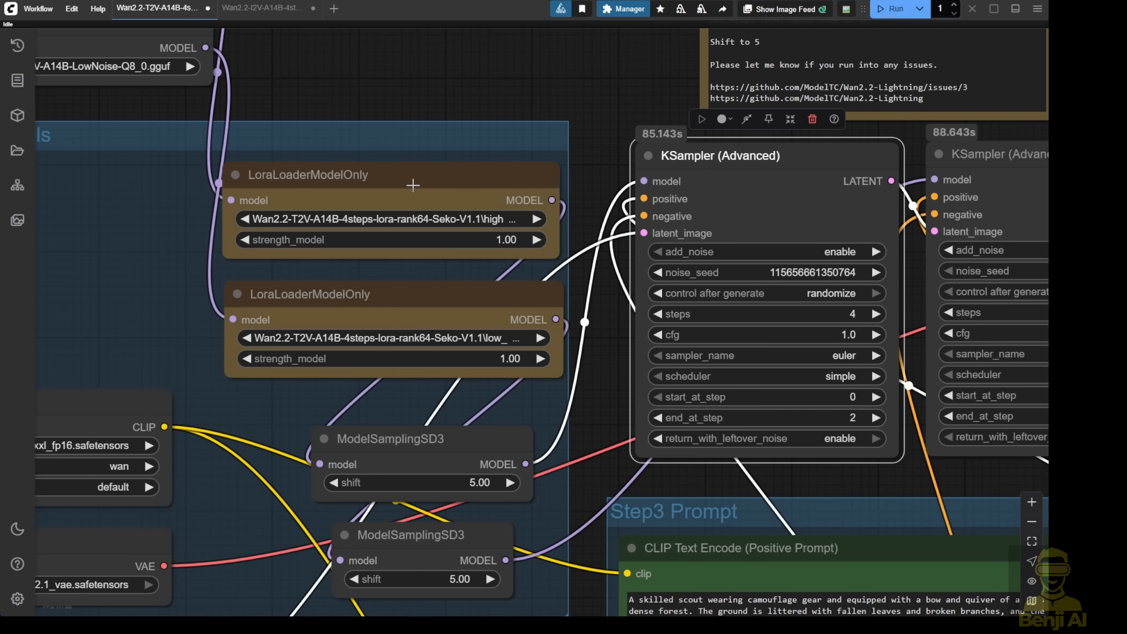
pyautogui.click(413, 184)
pyautogui.click(481, 241)
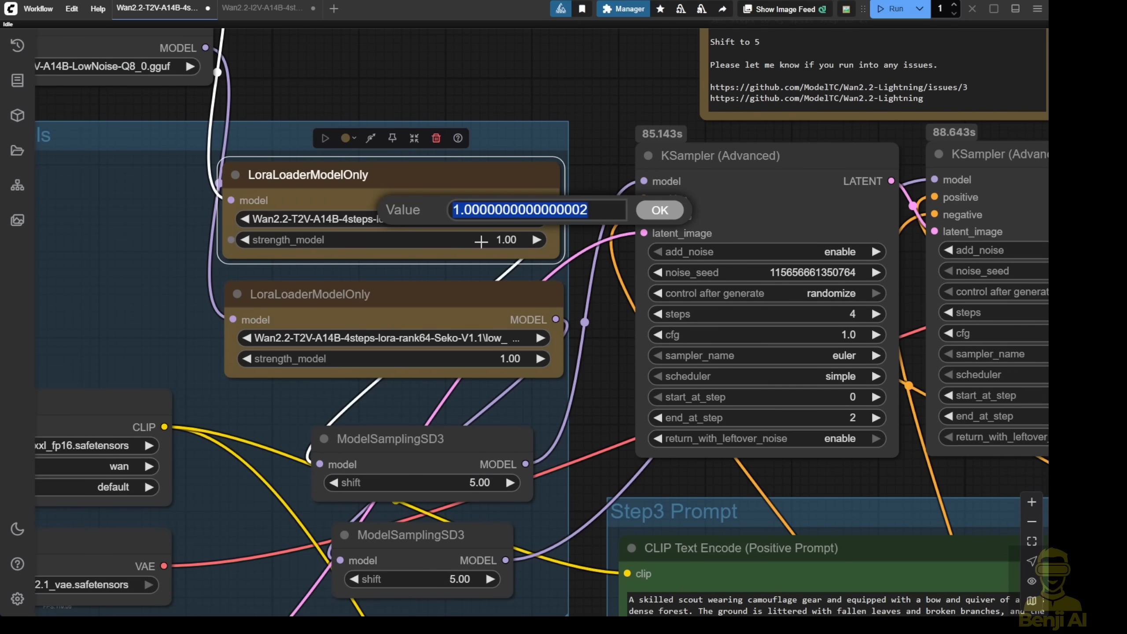
pyautogui.write('2.5')
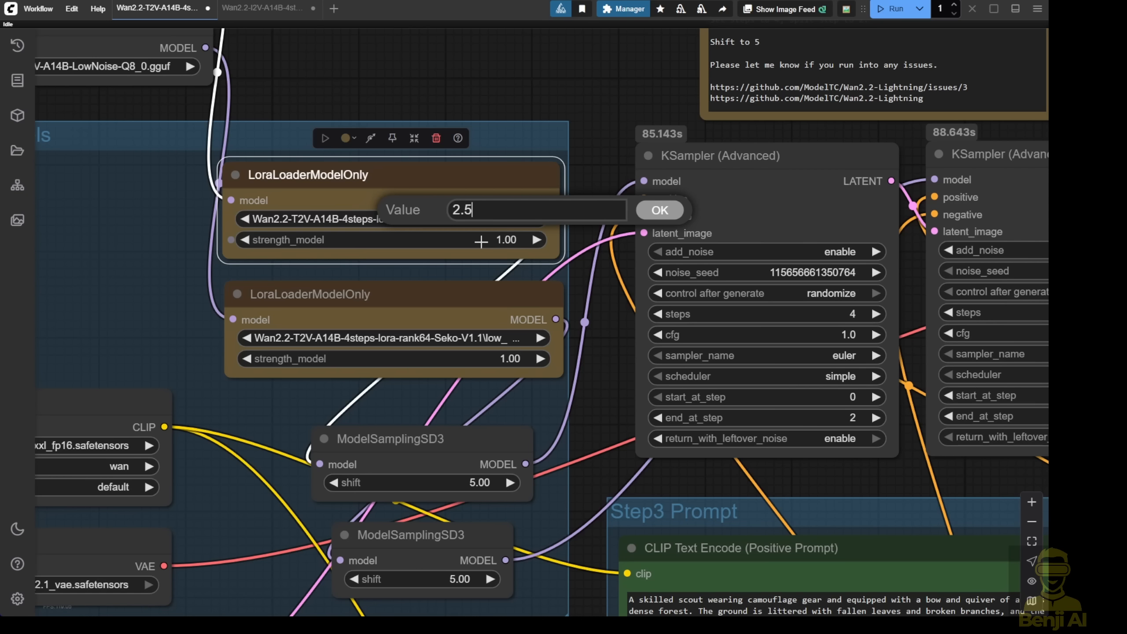
pyautogui.press('Return')
pyautogui.click(481, 241)
pyautogui.write('3')
pyautogui.press('Return')
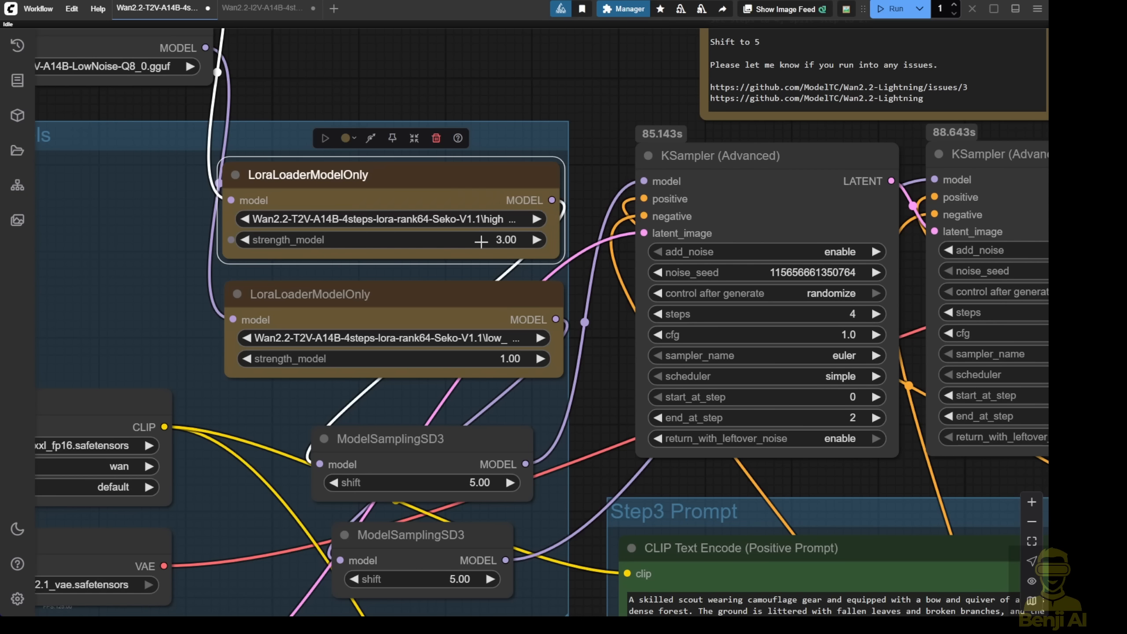
pyautogui.click(481, 241)
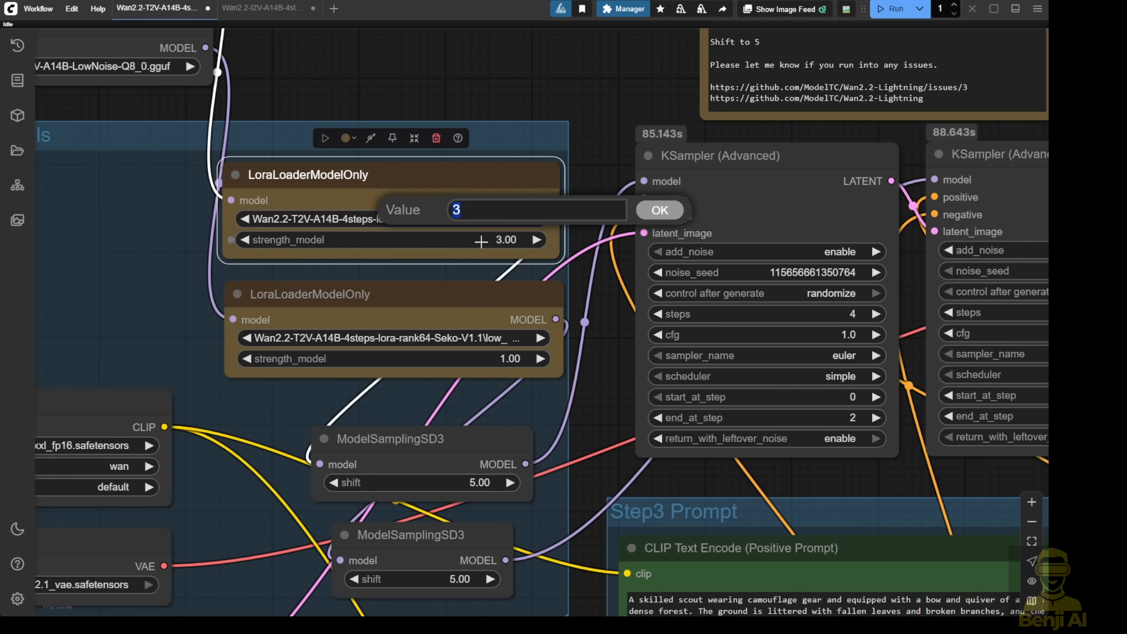
pyautogui.write('1')
pyautogui.press('Return')
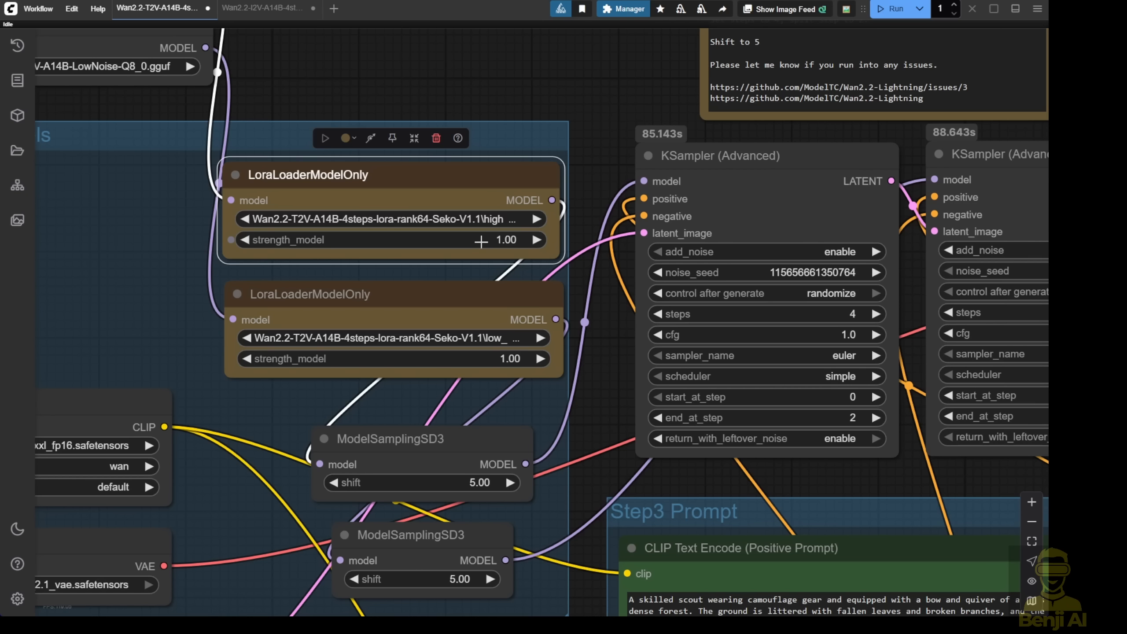
pyautogui.scroll(-5, 592, 400)
pyautogui.scroll(3, 593, 400)
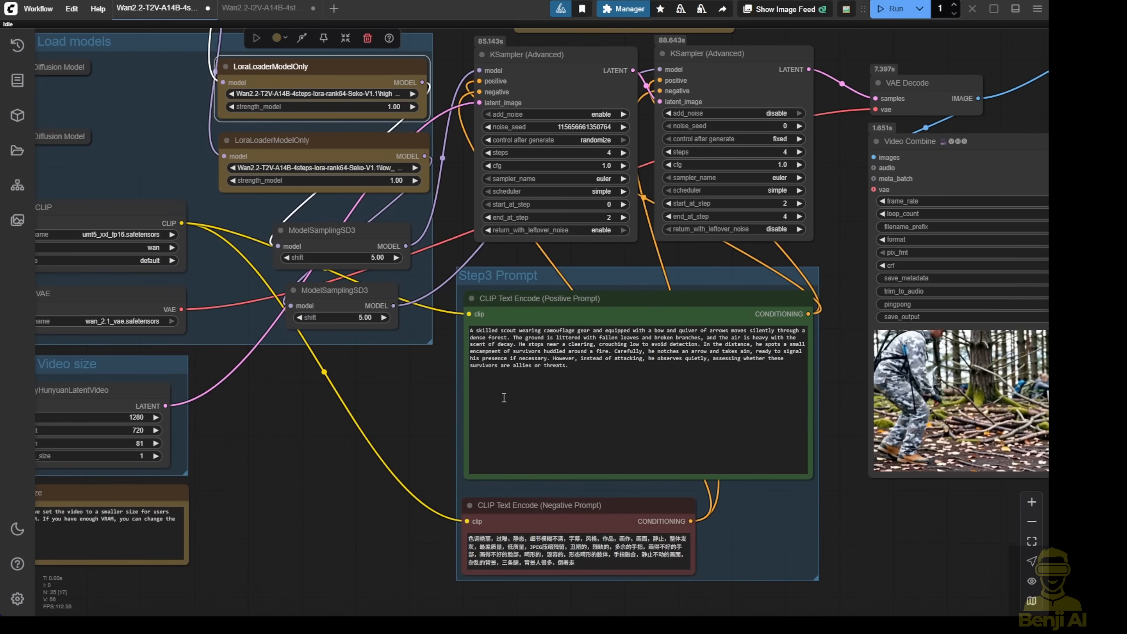
# Compare the original, frame-interpolated and upscaled scout video previews, centring on the interpolated one.
pyautogui.moveTo(593, 352)
pyautogui.mouseDown()
pyautogui.moveTo(797, 275)
pyautogui.moveTo(45, 168)
pyautogui.mouseUp()
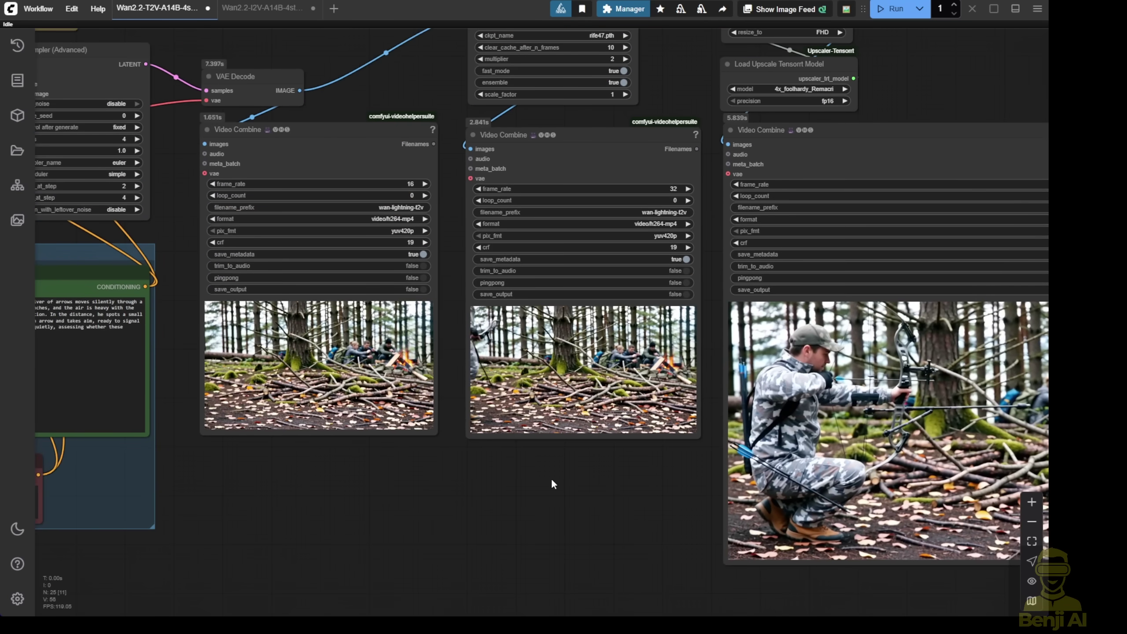
pyautogui.moveTo(552, 477); pyautogui.dragTo(462, 472)
pyautogui.scroll(-2, 462, 472)
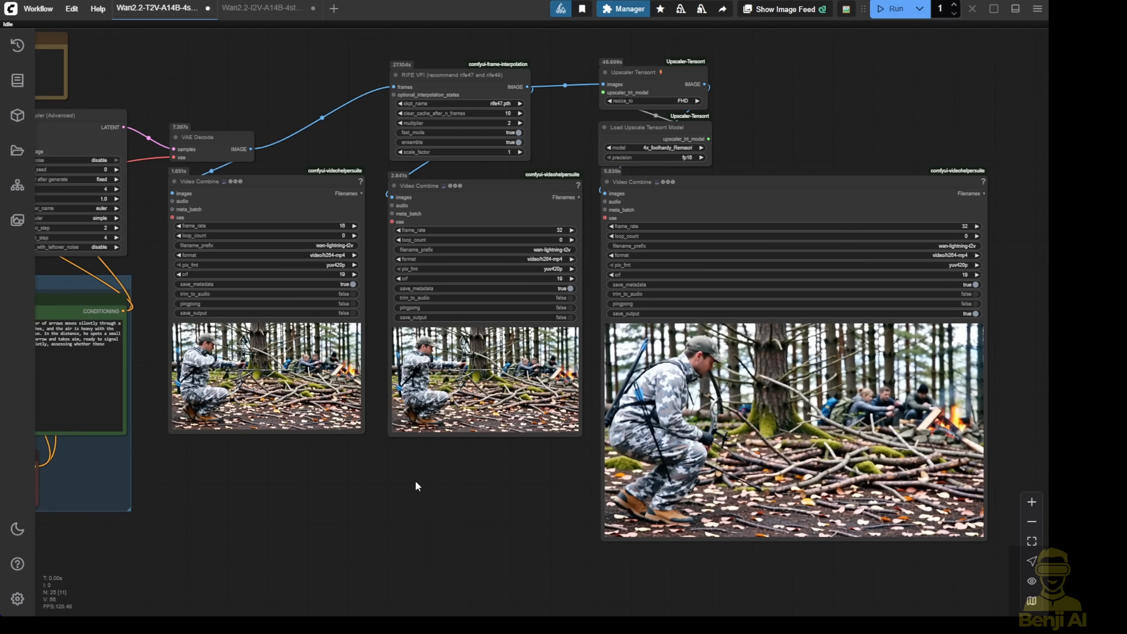
pyautogui.moveTo(336, 492); pyautogui.dragTo(440, 496)
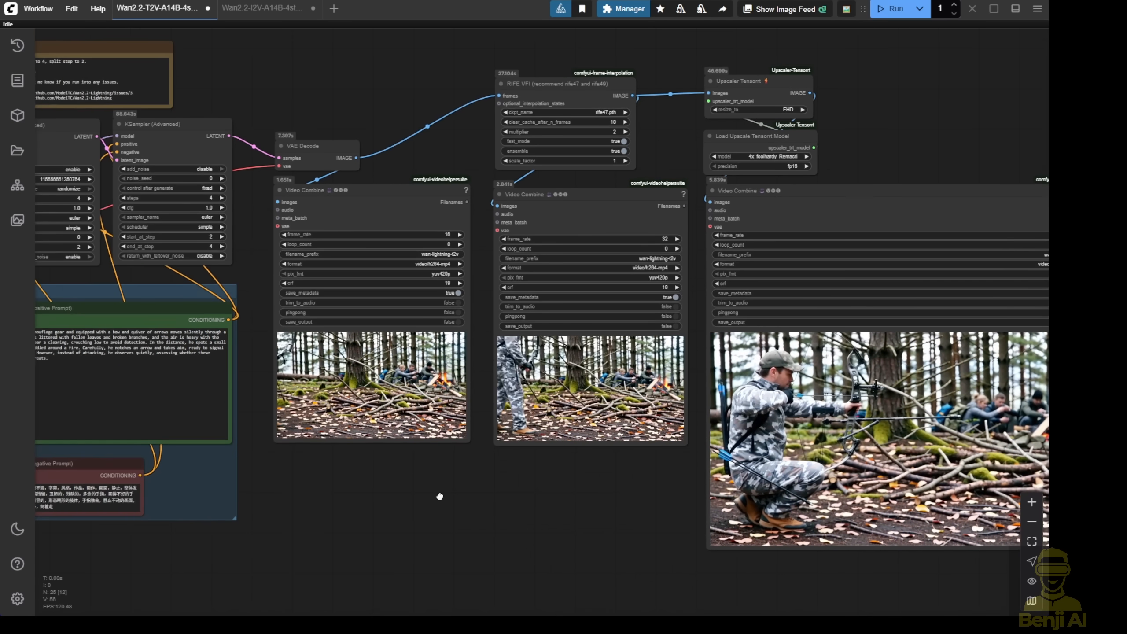
pyautogui.scroll(4, 383, 488)
pyautogui.scroll(2, 382, 488)
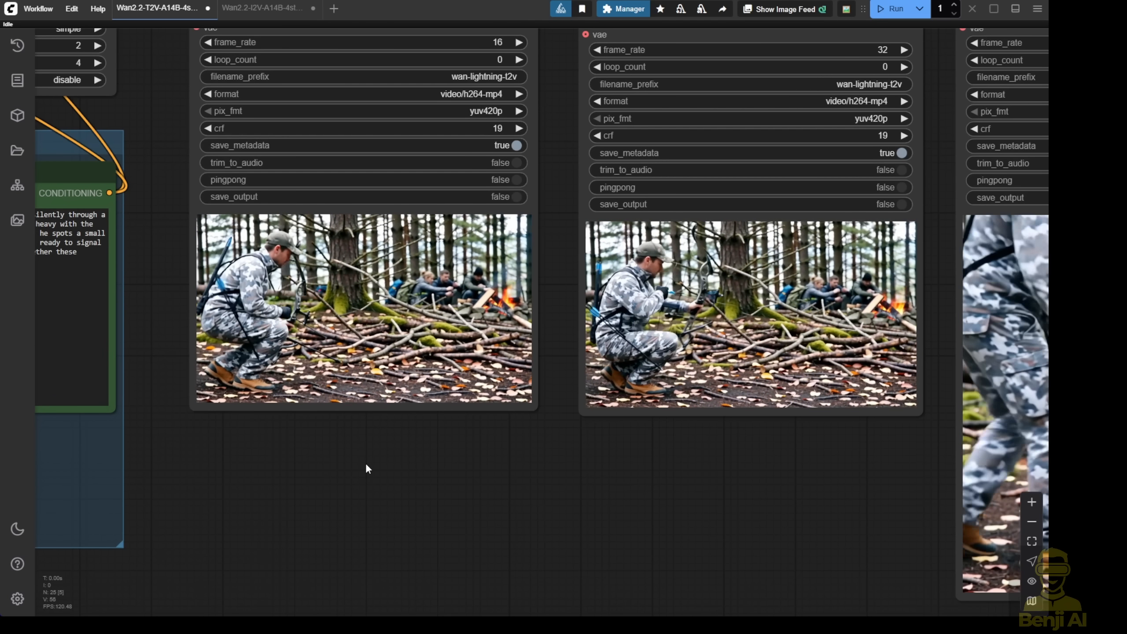
pyautogui.moveTo(691, 437); pyautogui.dragTo(589, 528)
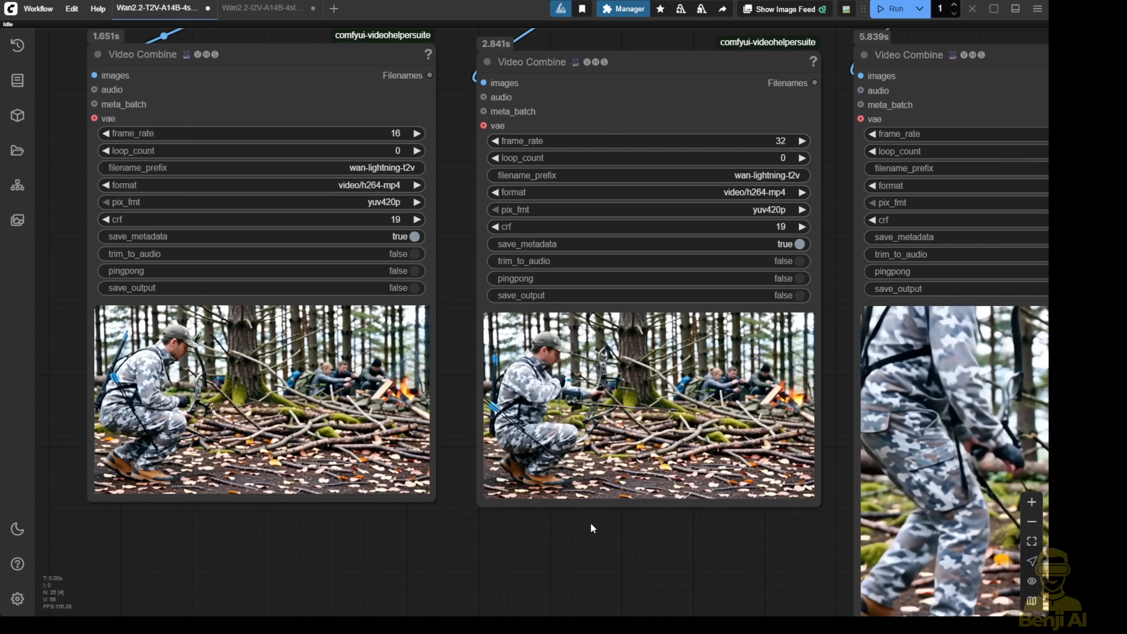
pyautogui.scroll(3, 569, 411)
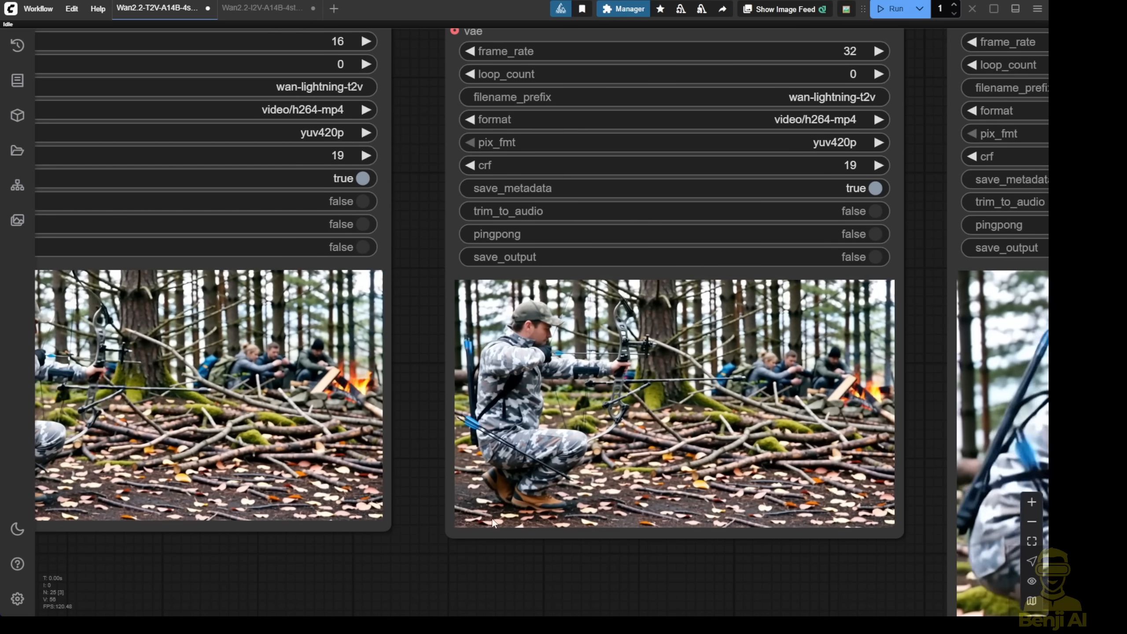
pyautogui.moveTo(973, 574); pyautogui.dragTo(586, 536)
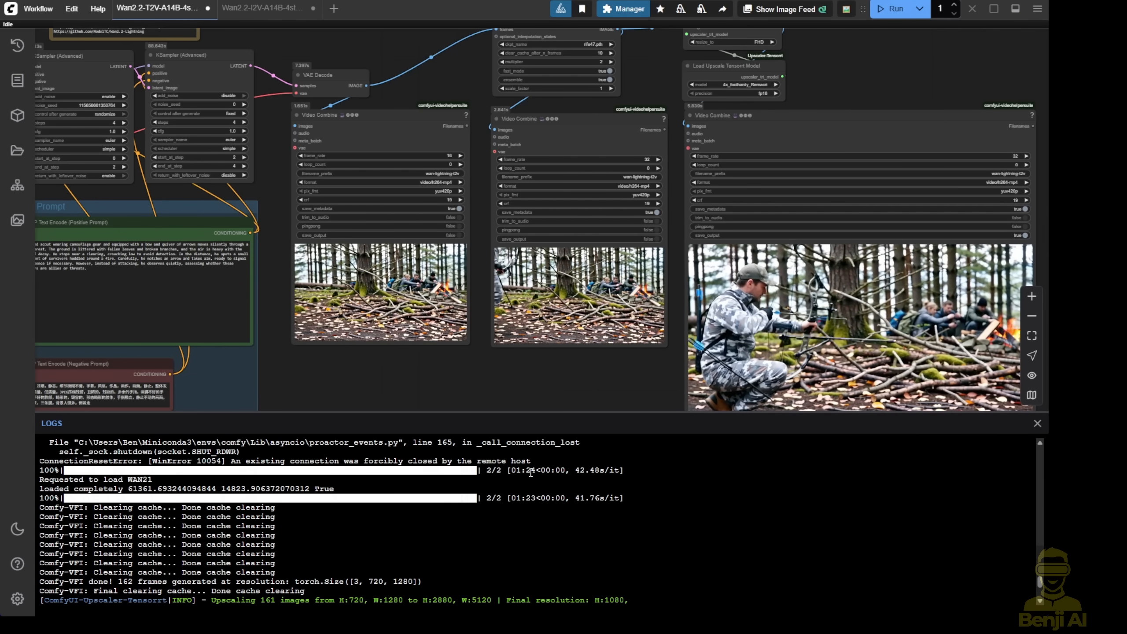
# Inspect the first and second sampler stages of the text-to-video workflow.
pyautogui.moveTo(106, 66); pyautogui.dragTo(538, 97)
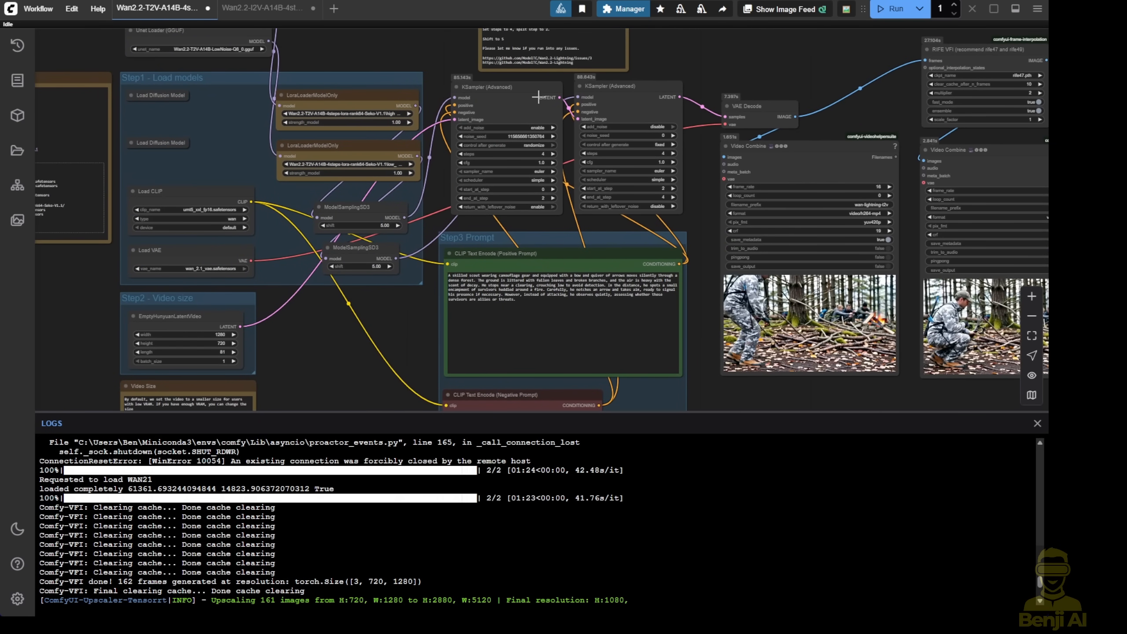
pyautogui.click(538, 98)
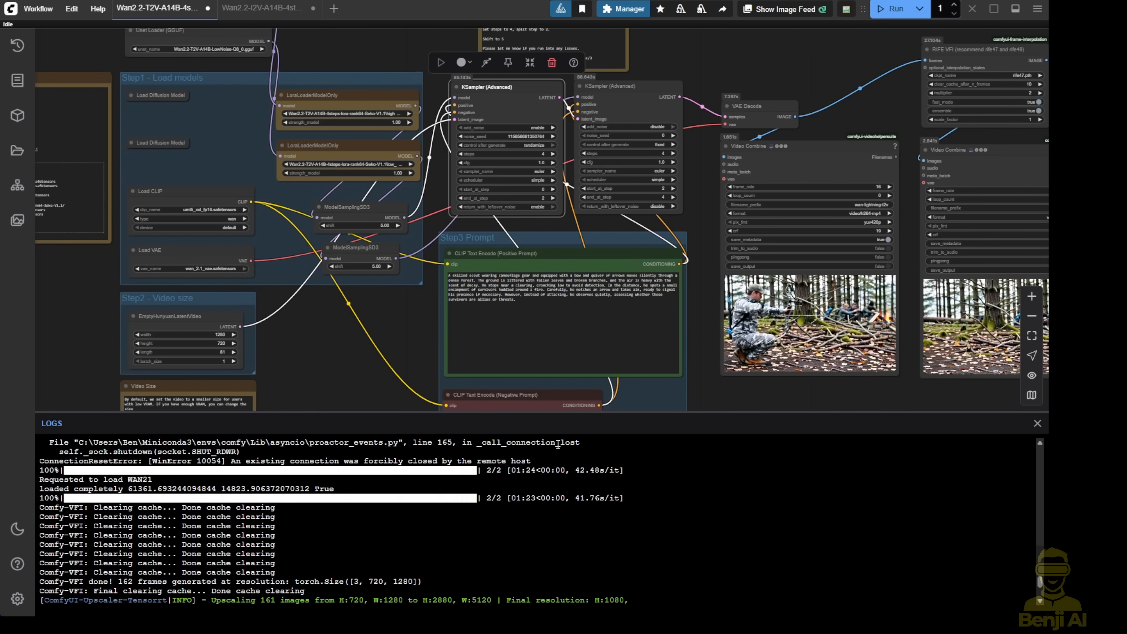
pyautogui.click(664, 102)
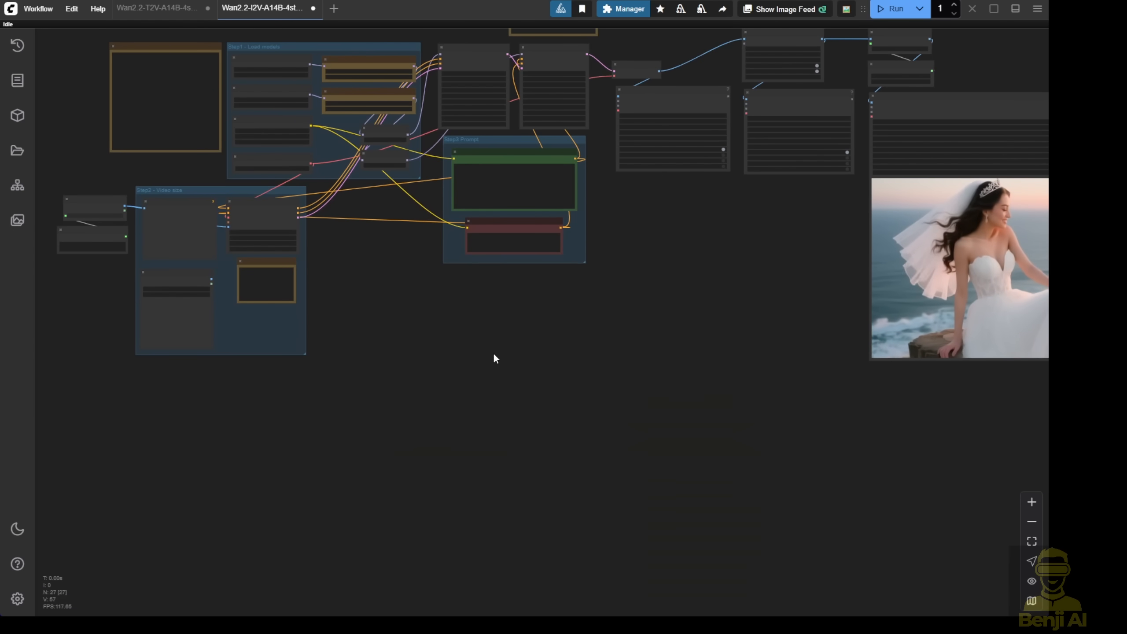
pyautogui.scroll(2, 505, 410)
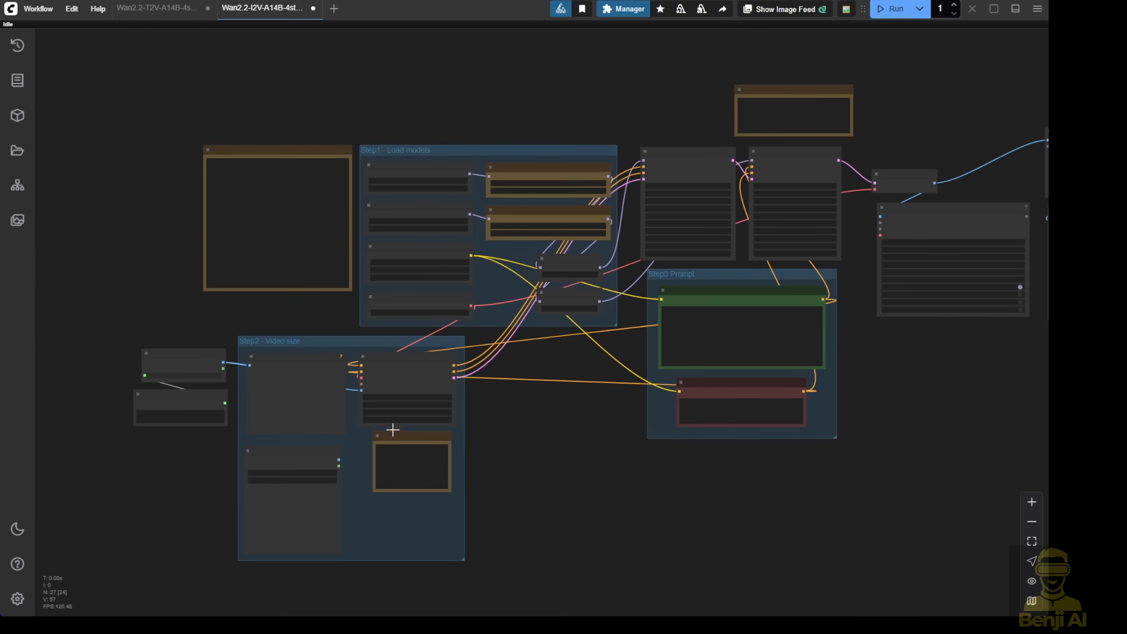
pyautogui.scroll(2, 392, 430)
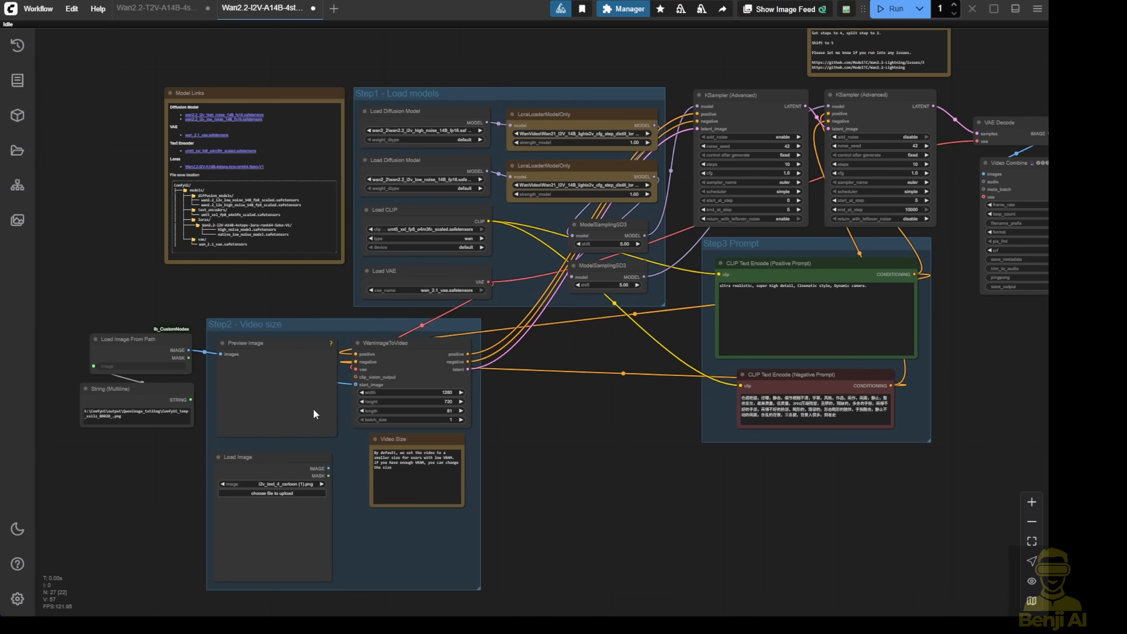
# View the I2V models and 10-step samplers and check the positive prompt without changing it.
pyautogui.moveTo(713, 533); pyautogui.dragTo(535, 576)
pyautogui.scroll(2, 513, 407)
pyautogui.scroll(1, 512, 410)
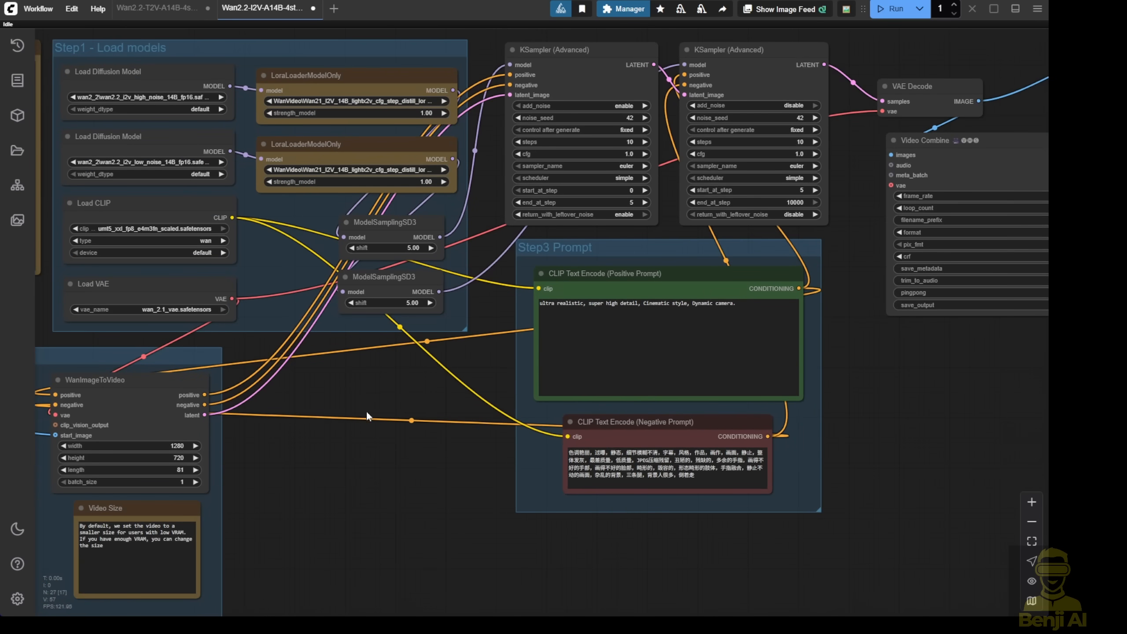
pyautogui.click(660, 335)
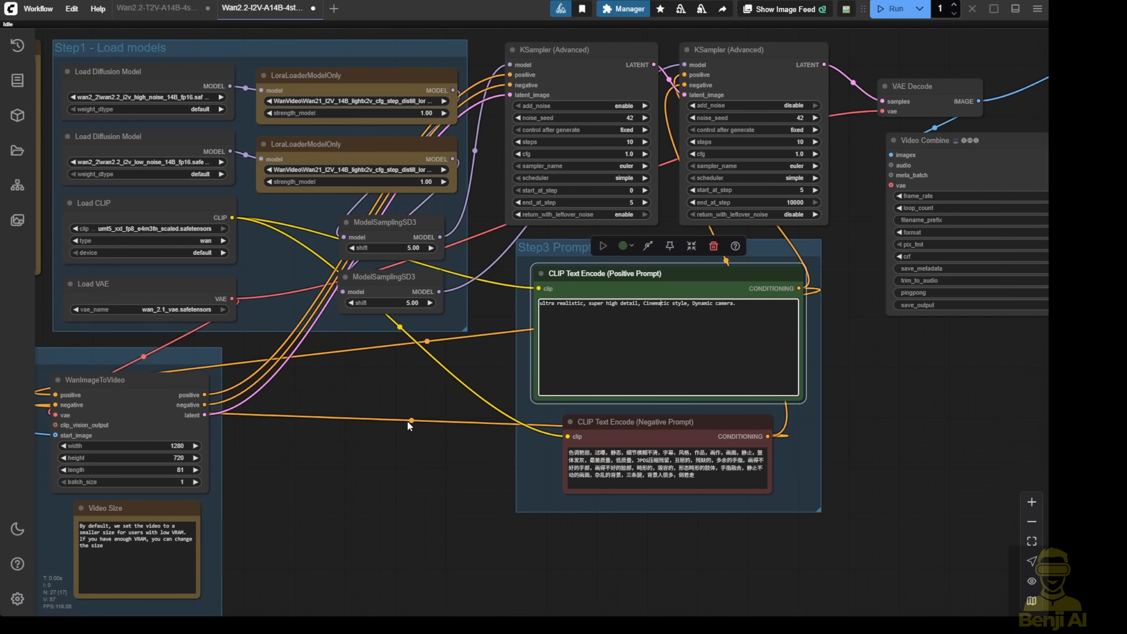
pyautogui.click(404, 409)
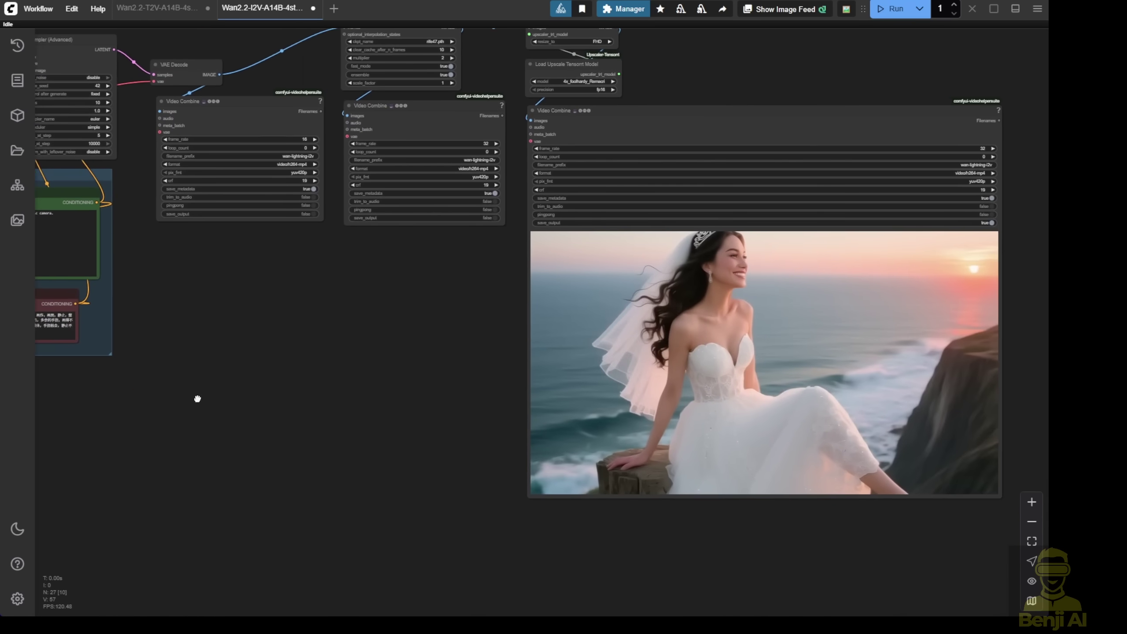
# Bring the upscaled bride Video Combine preview into close view.
pyautogui.moveTo(196, 396); pyautogui.dragTo(133, 408)
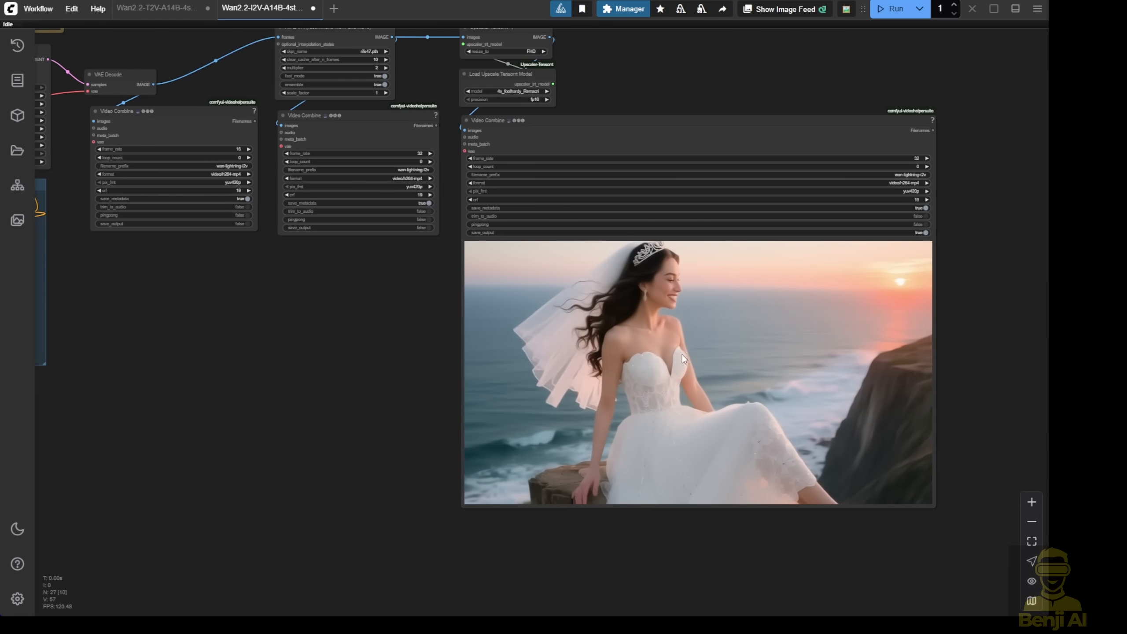
pyautogui.scroll(2, 805, 439)
pyautogui.scroll(1, 806, 439)
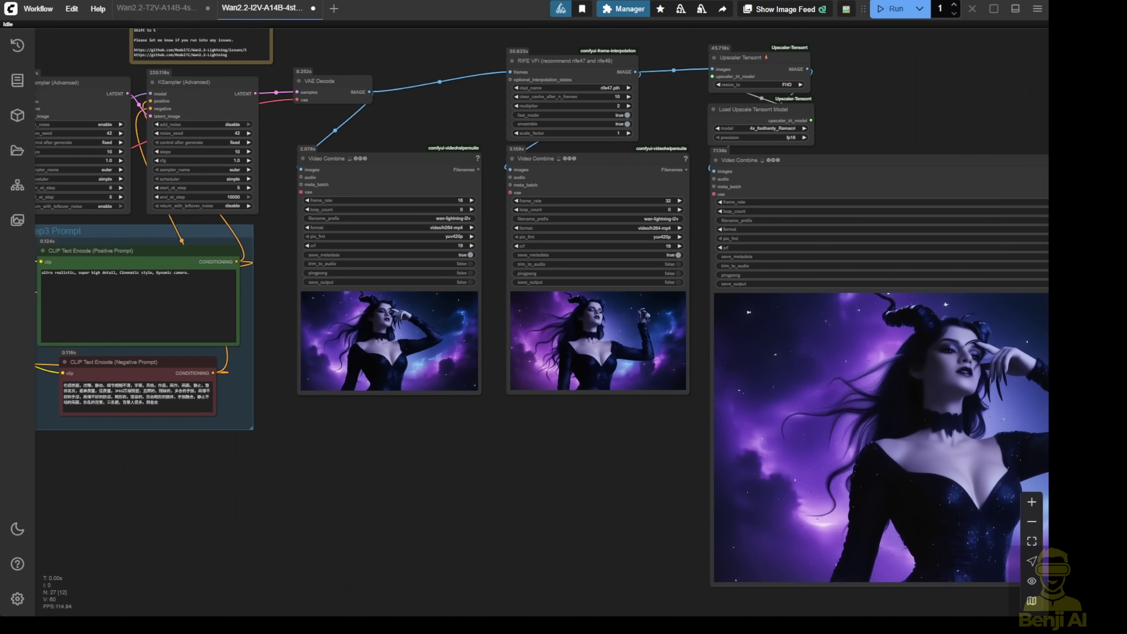
pyautogui.scroll(2, 491, 441)
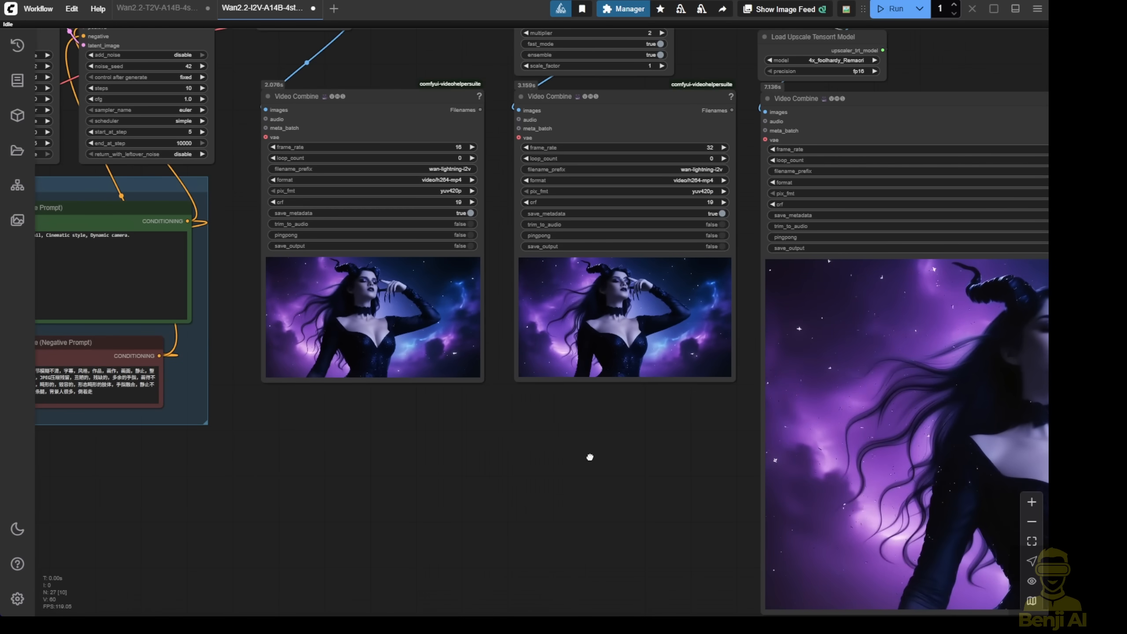
pyautogui.scroll(-1, 362, 410)
# Move the 32 fps interpolated Video Combine node beside the original horned-woman output for comparison.
pyautogui.moveTo(362, 410); pyautogui.dragTo(371, 420)
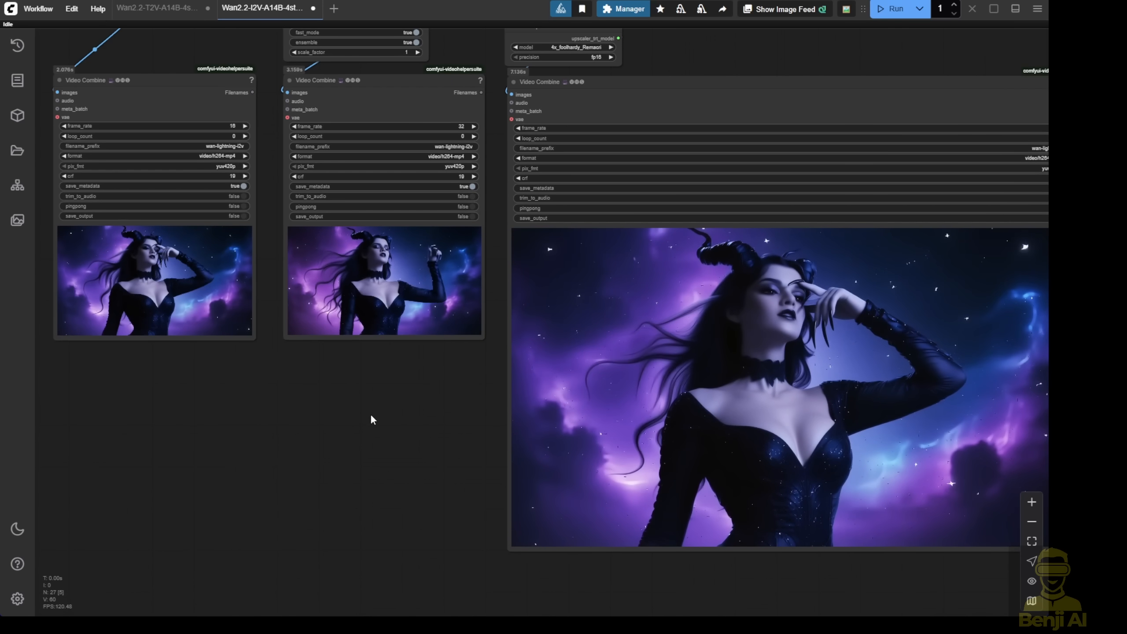
pyautogui.moveTo(309, 403); pyautogui.dragTo(438, 478)
pyautogui.scroll(1, 433, 472)
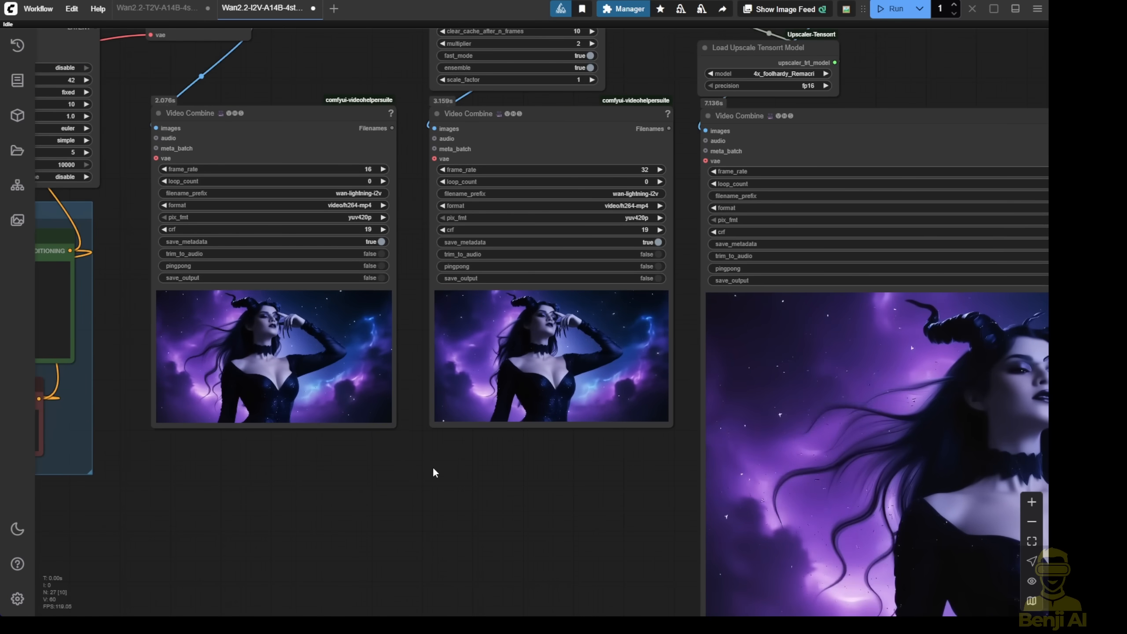
pyautogui.scroll(1, 340, 407)
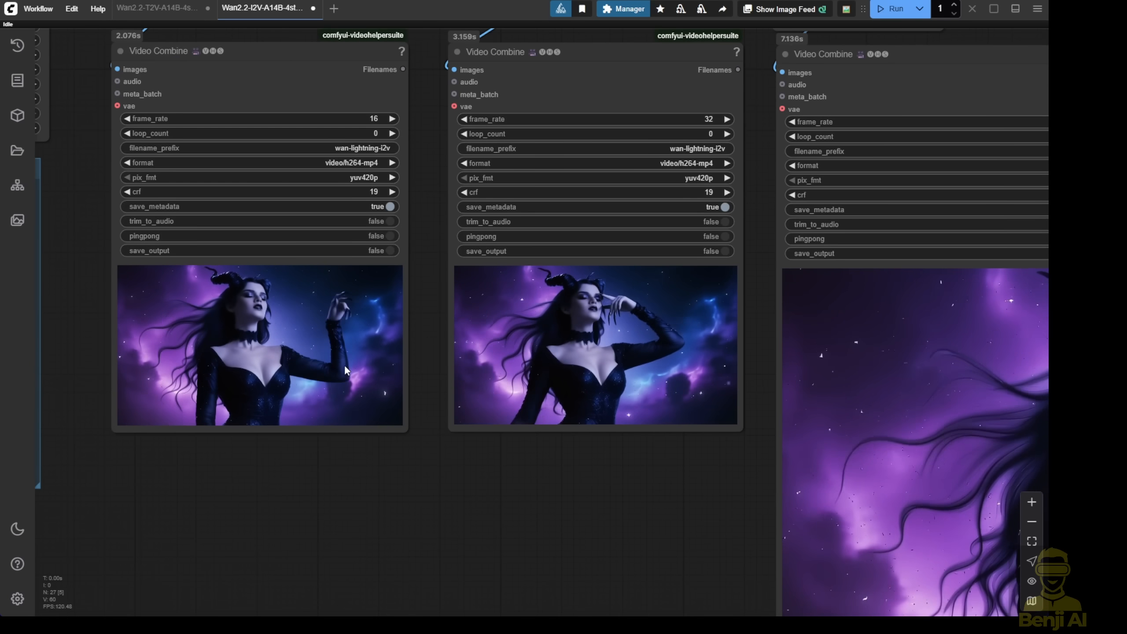
pyautogui.moveTo(233, 441); pyautogui.dragTo(369, 526)
pyautogui.scroll(3, 514, 327)
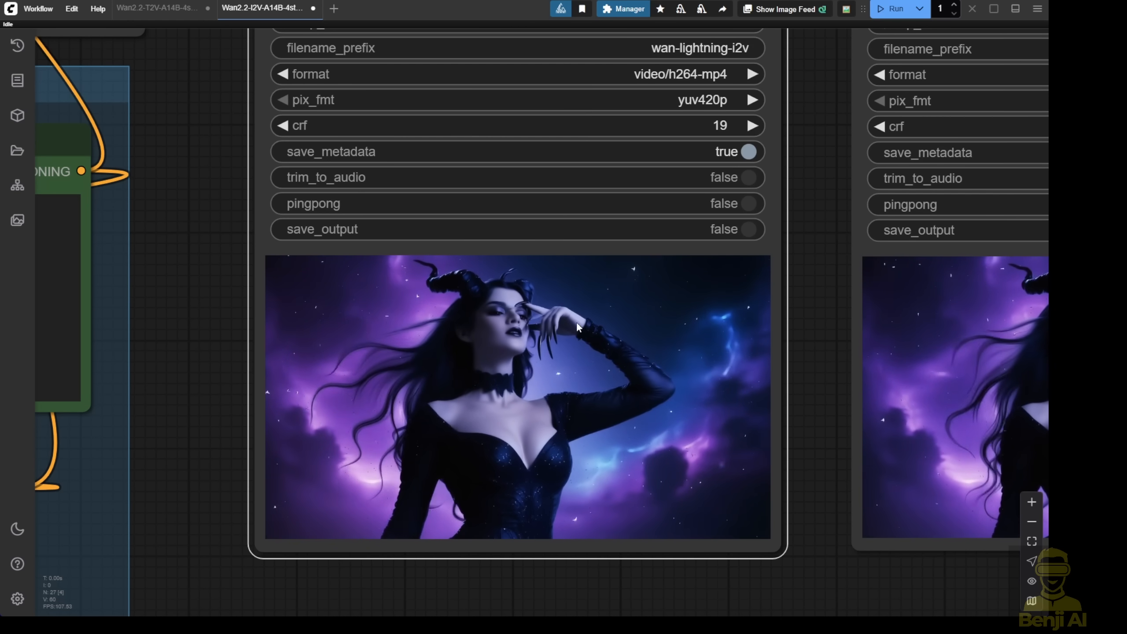
pyautogui.scroll(-3, 576, 323)
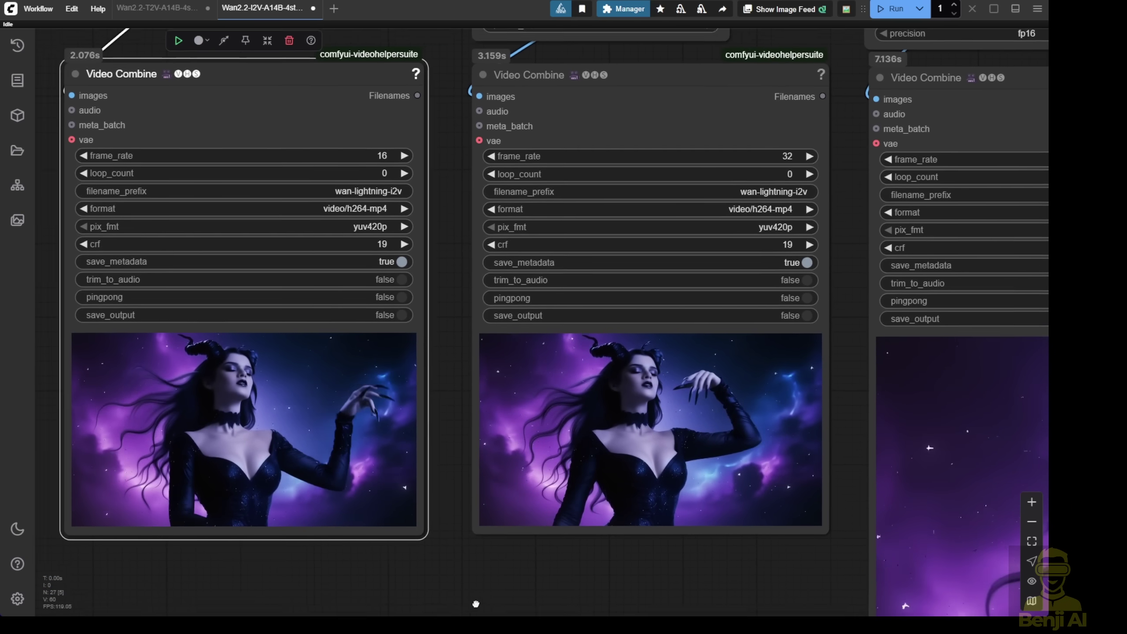
pyautogui.moveTo(548, 569); pyautogui.dragTo(502, 624)
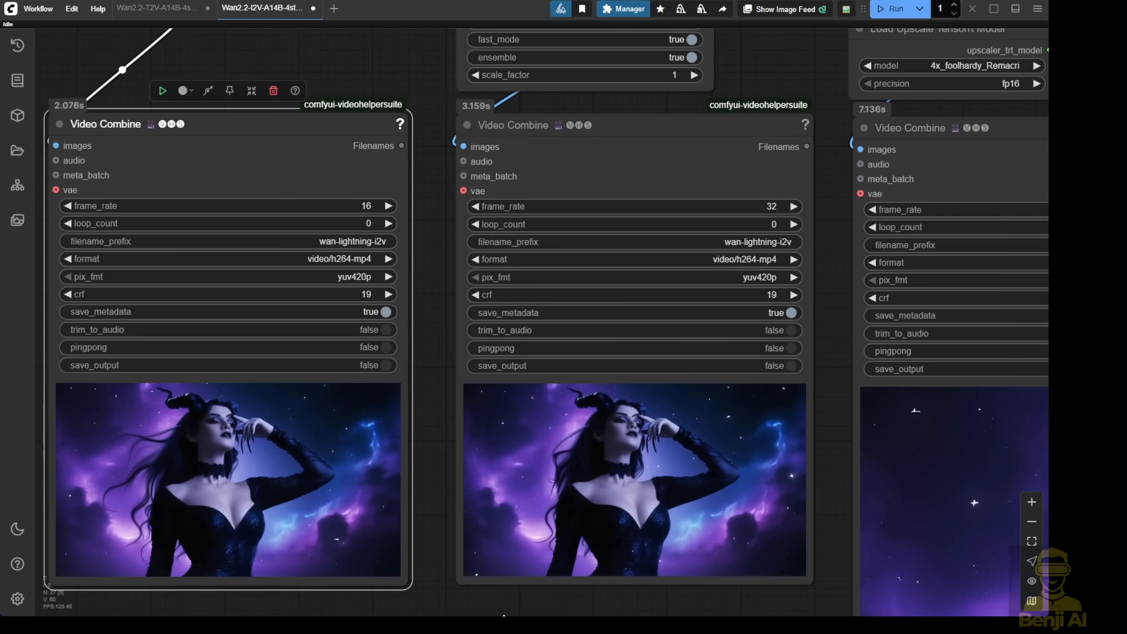
pyautogui.scroll(1, 457, 511)
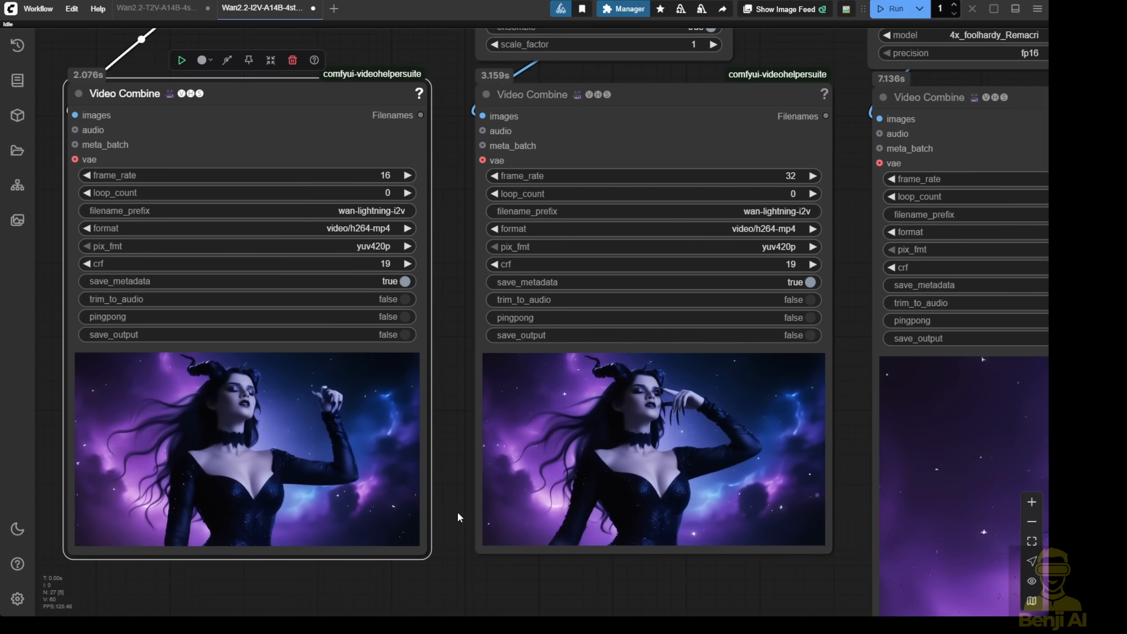
pyautogui.scroll(2, 454, 511)
pyautogui.moveTo(454, 511); pyautogui.dragTo(549, 516)
pyautogui.scroll(-1, 548, 517)
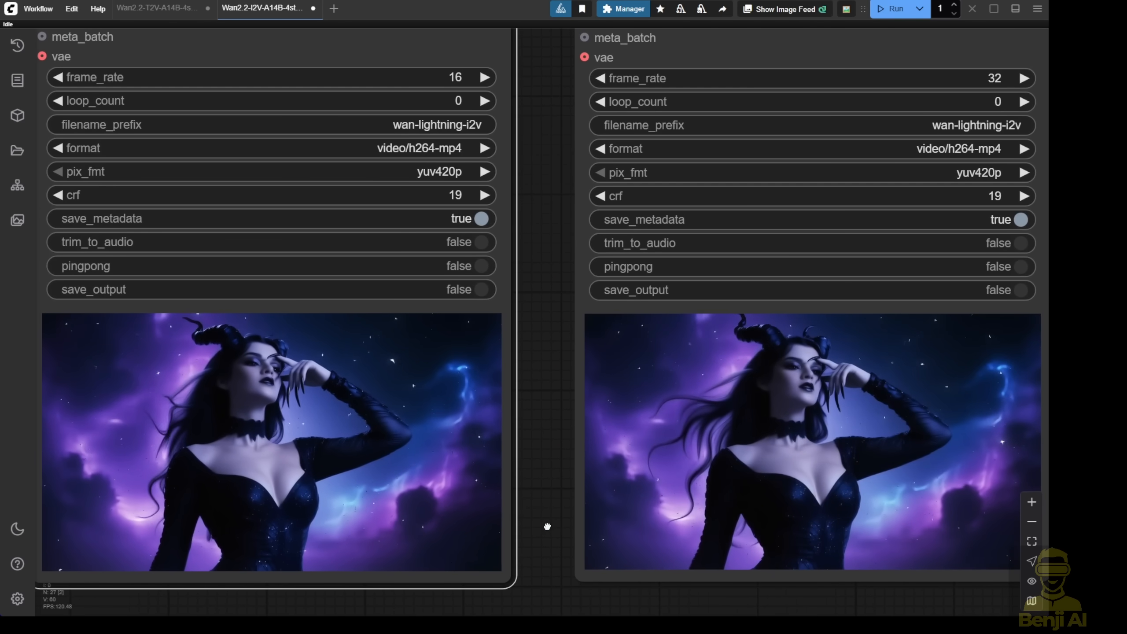
pyautogui.scroll(-1, 552, 510)
pyautogui.moveTo(675, 80); pyautogui.dragTo(632, 83)
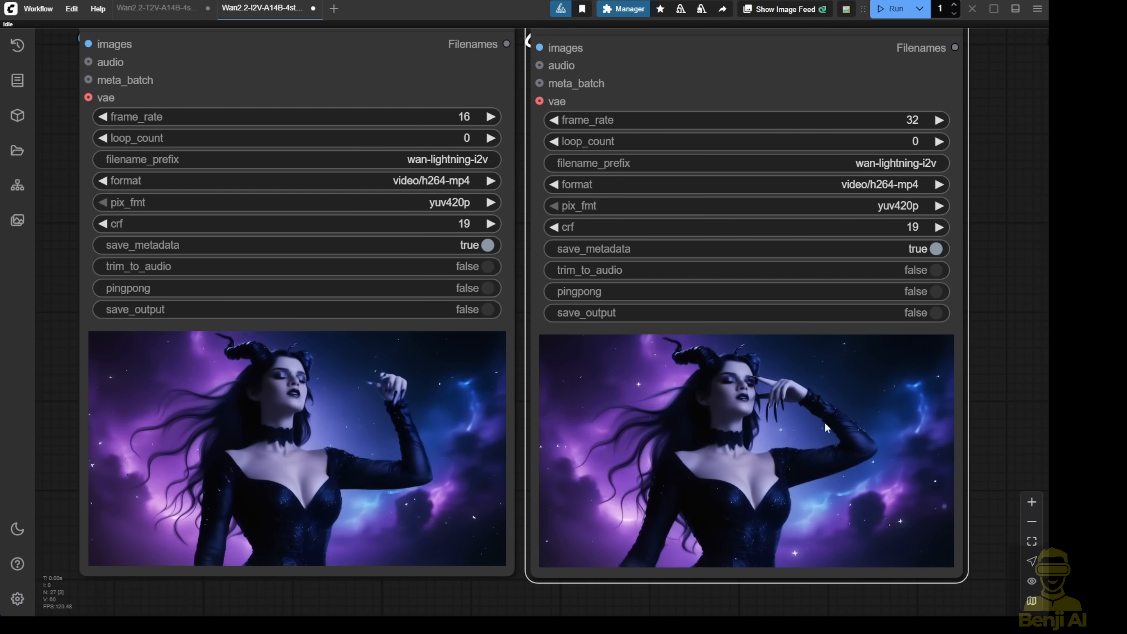
pyautogui.scroll(-4, 879, 426)
# Inspect the large upscaled video preview, then bring the Step2 Video size group into view.
pyautogui.moveTo(546, 185); pyautogui.dragTo(295, 81)
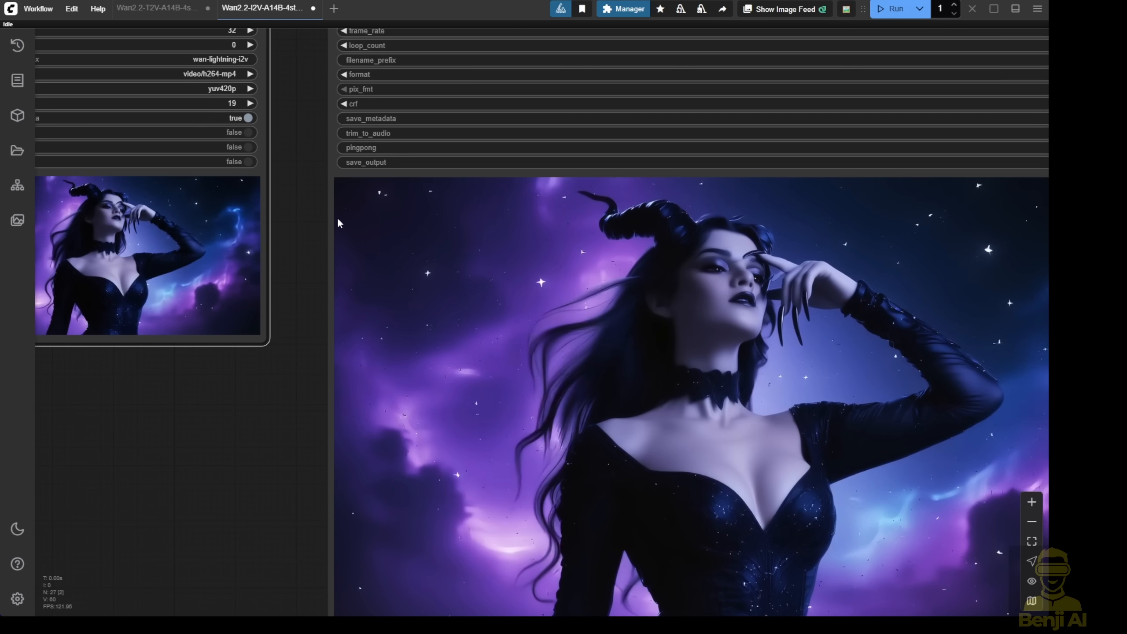
pyautogui.scroll(-2, 319, 314)
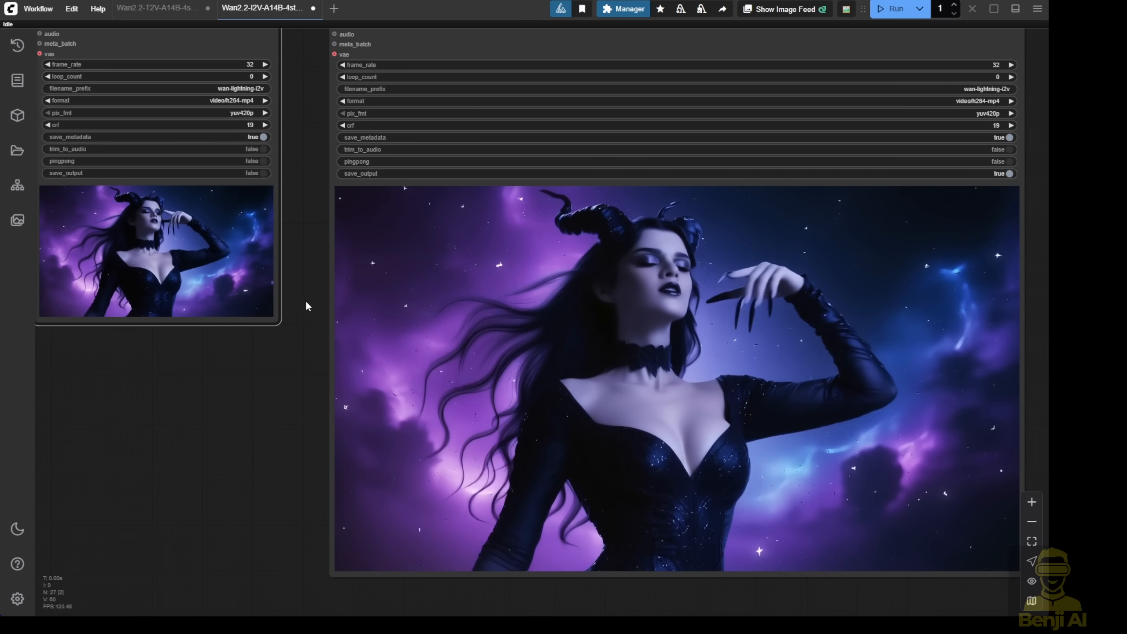
pyautogui.moveTo(306, 301); pyautogui.dragTo(255, 353)
pyautogui.scroll(-1, 255, 353)
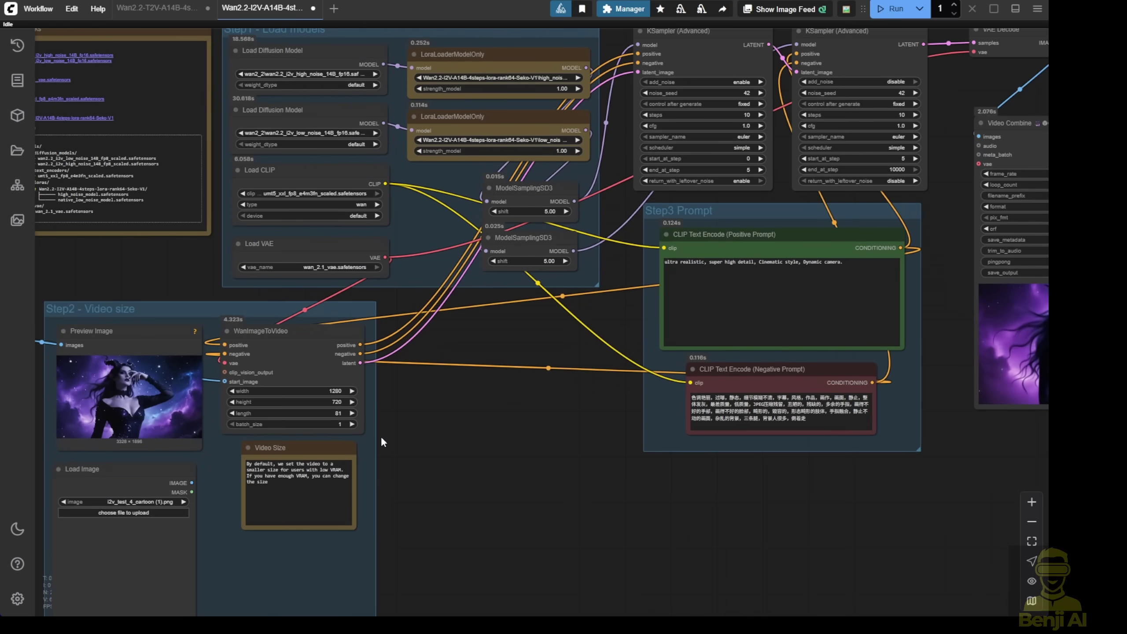
pyautogui.moveTo(380, 436); pyautogui.dragTo(268, 240)
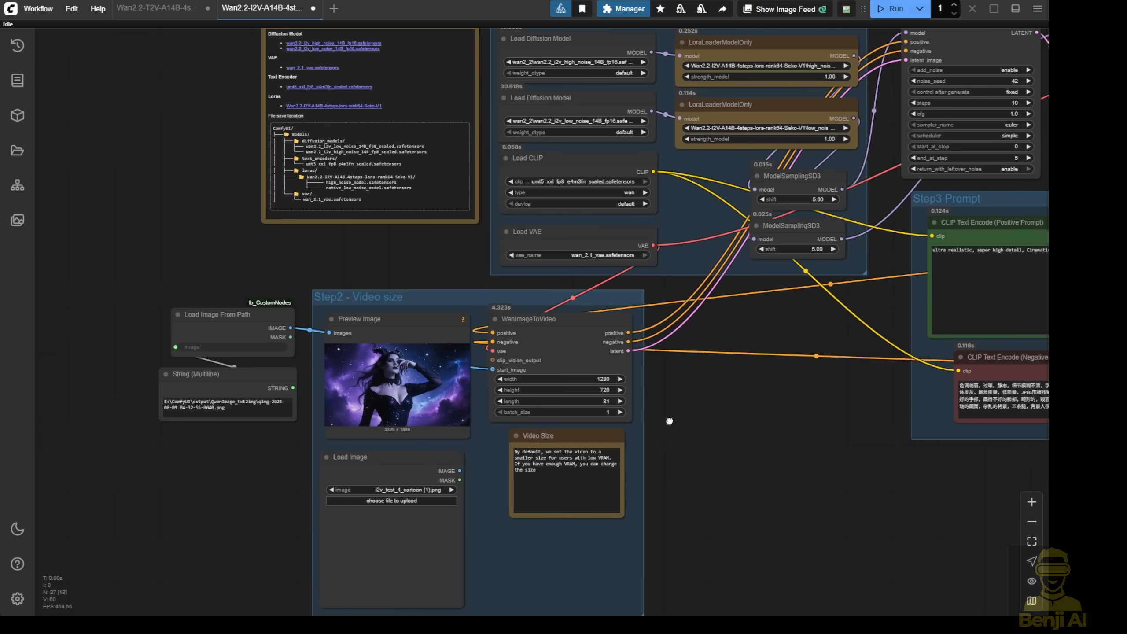
pyautogui.scroll(1, 268, 241)
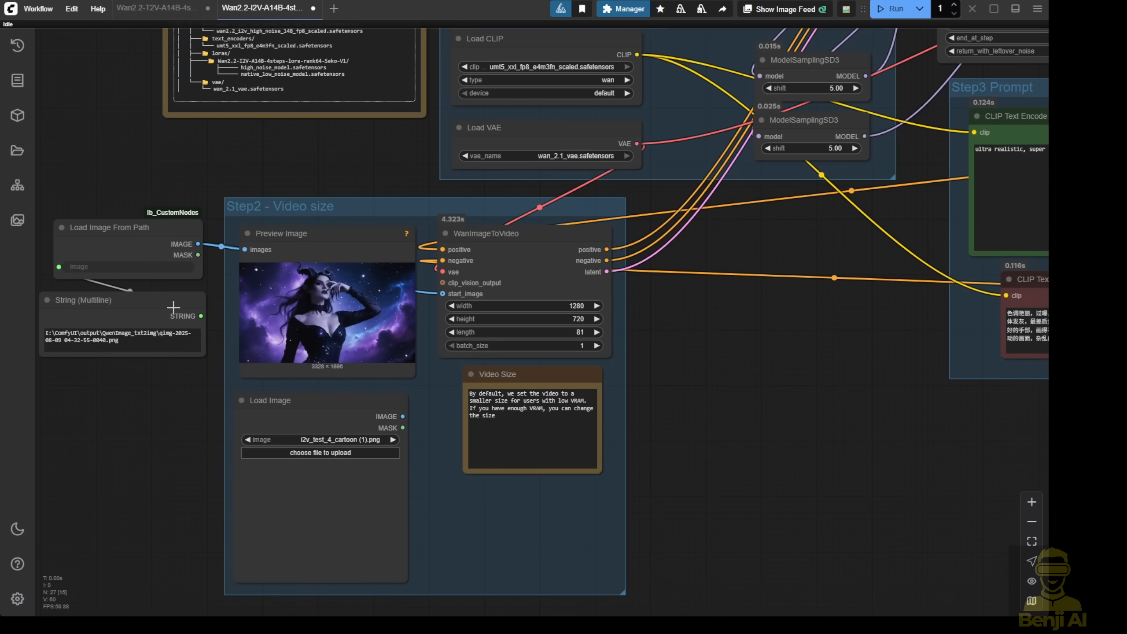
pyautogui.click(174, 307)
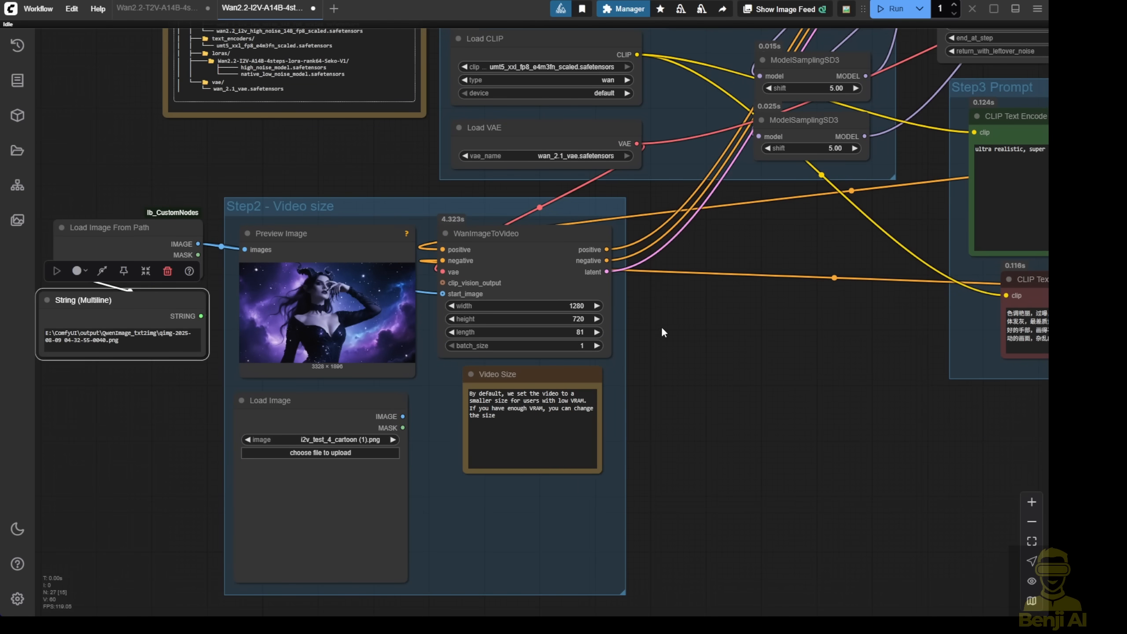
pyautogui.scroll(2, 662, 326)
pyautogui.scroll(3, 665, 328)
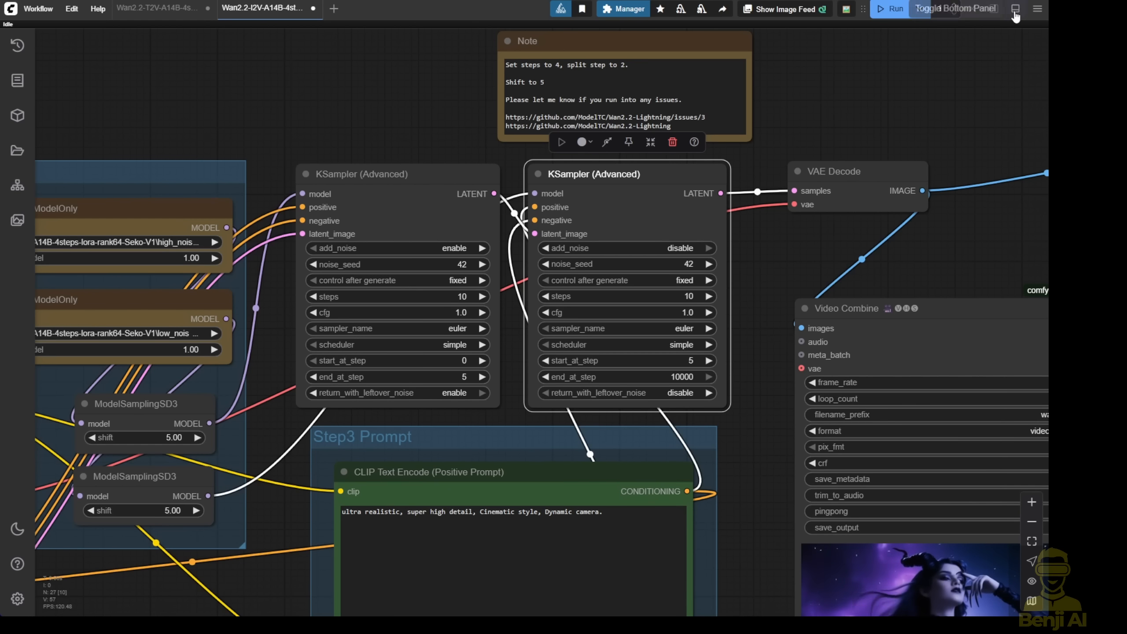
pyautogui.click(1016, 10)
pyautogui.scroll(2, 525, 489)
pyautogui.scroll(2, 506, 509)
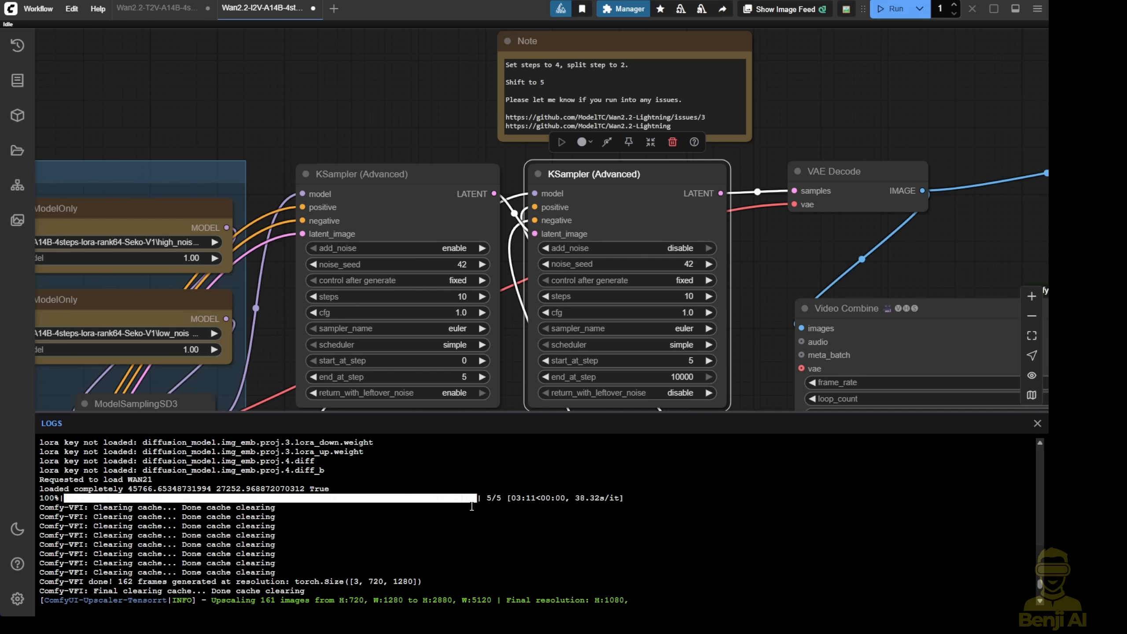
pyautogui.click(1037, 422)
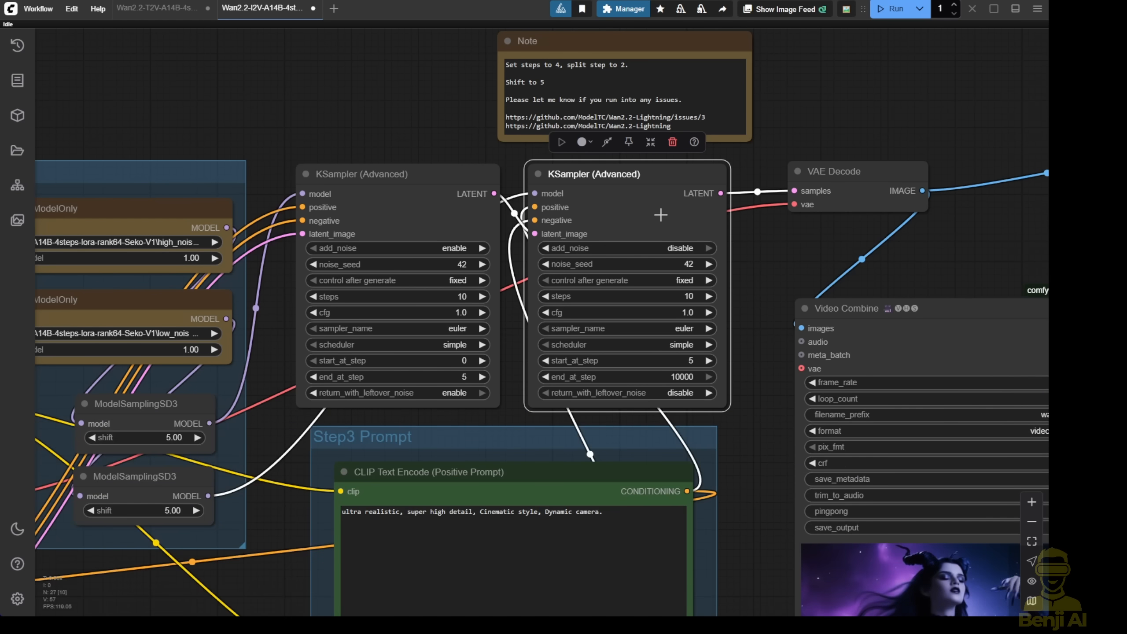
pyautogui.scroll(2, 723, 263)
pyautogui.click(343, 185)
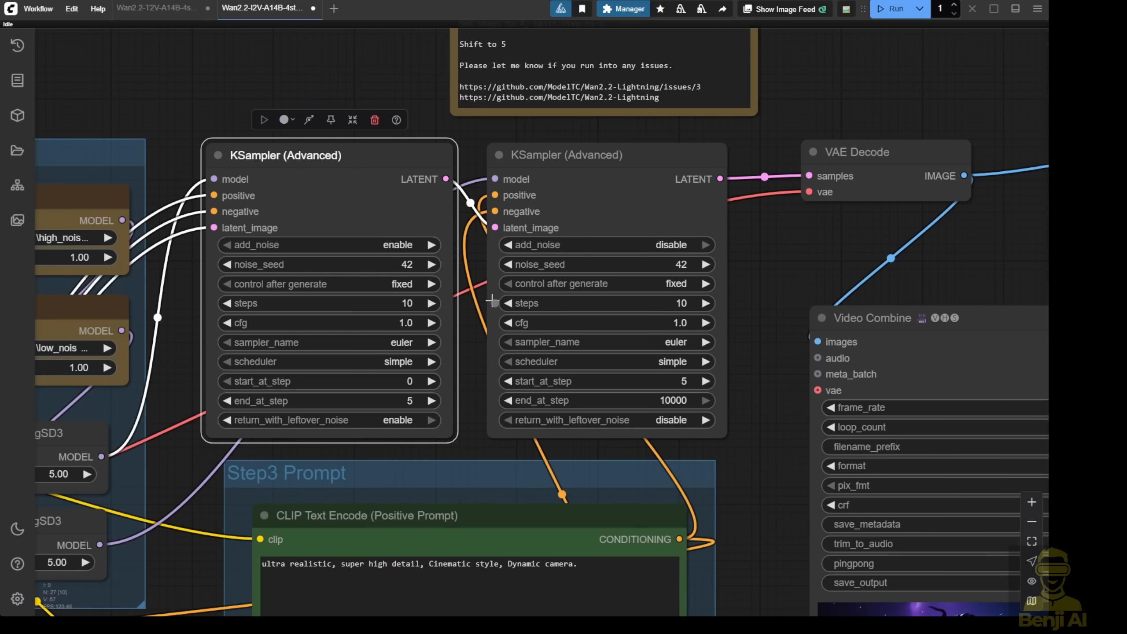
pyautogui.scroll(-3, 470, 428)
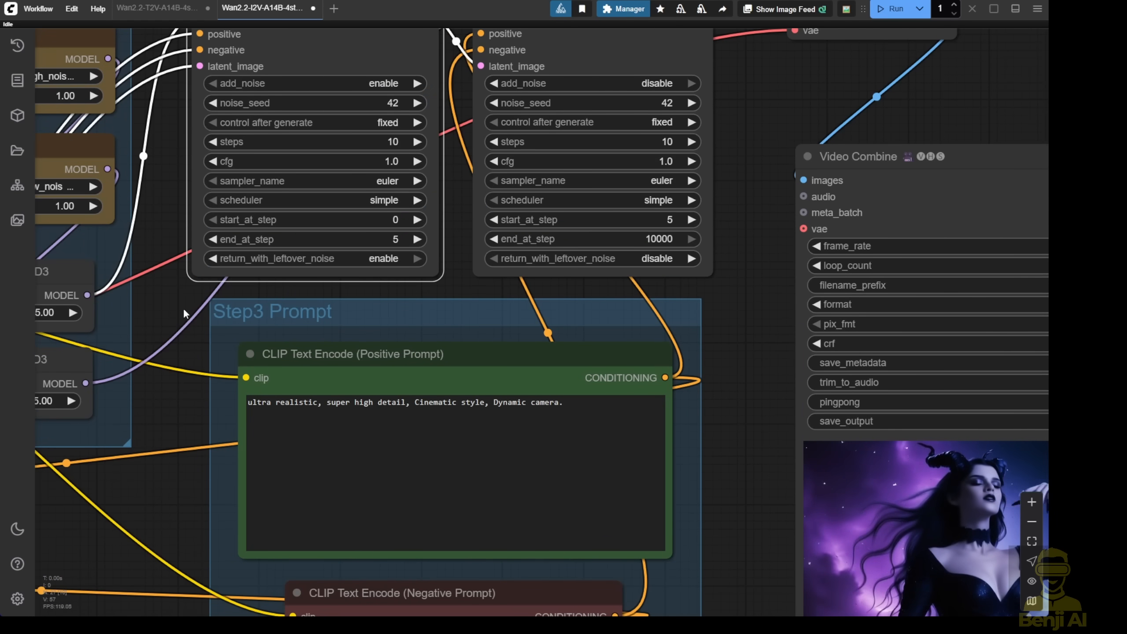
pyautogui.scroll(-4, 182, 324)
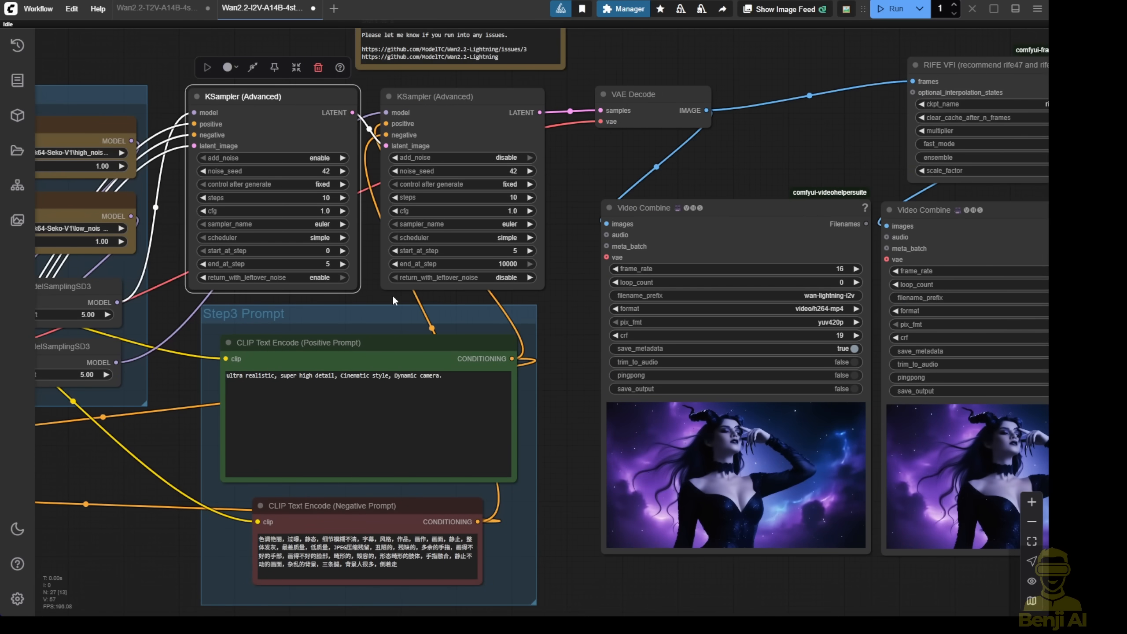
pyautogui.moveTo(391, 295)
pyautogui.mouseDown()
pyautogui.moveTo(903, 180)
pyautogui.moveTo(722, 301)
pyautogui.mouseUp()
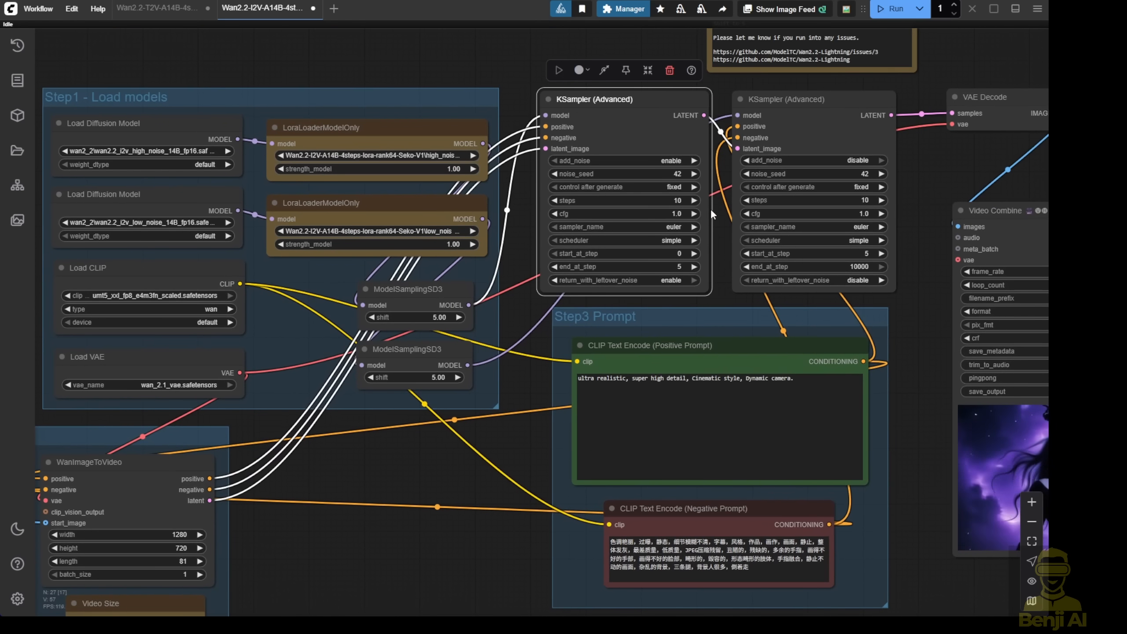
pyautogui.scroll(3, 712, 214)
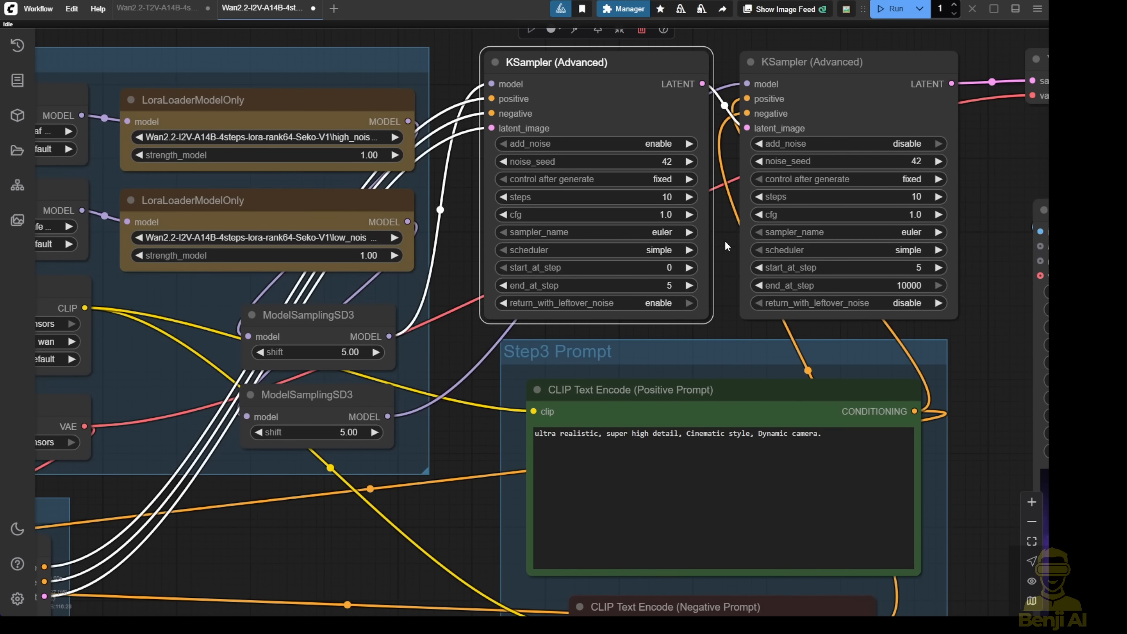
pyautogui.moveTo(726, 246)
pyautogui.mouseDown()
pyautogui.moveTo(636, 345)
pyautogui.moveTo(595, 359)
pyautogui.mouseUp()
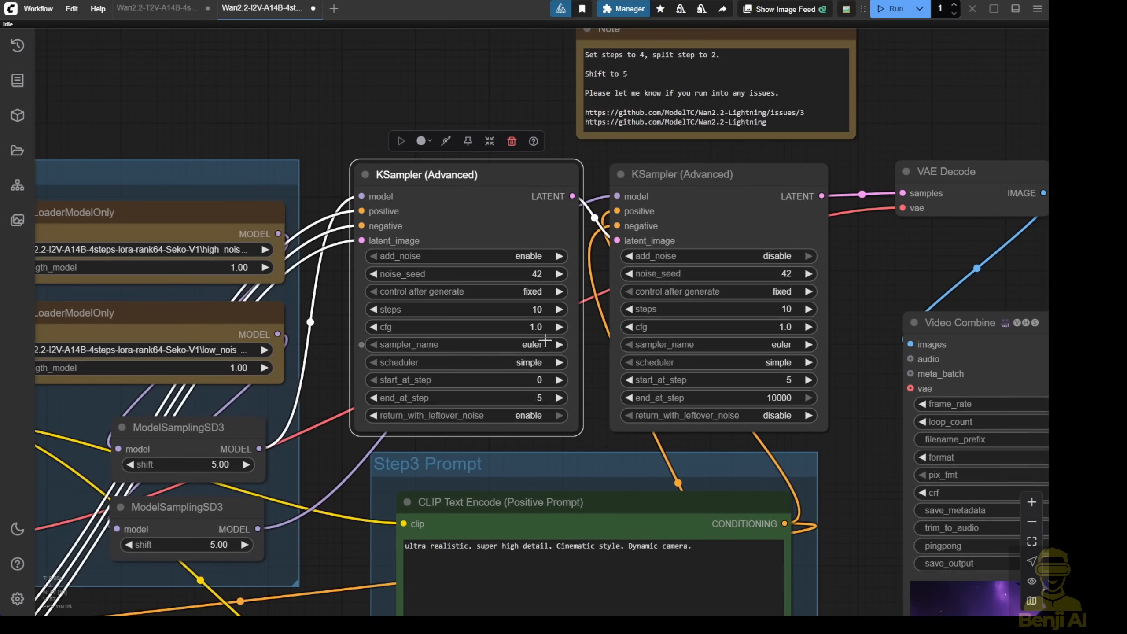
pyautogui.scroll(-2, 705, 371)
pyautogui.moveTo(705, 371); pyautogui.dragTo(350, 157)
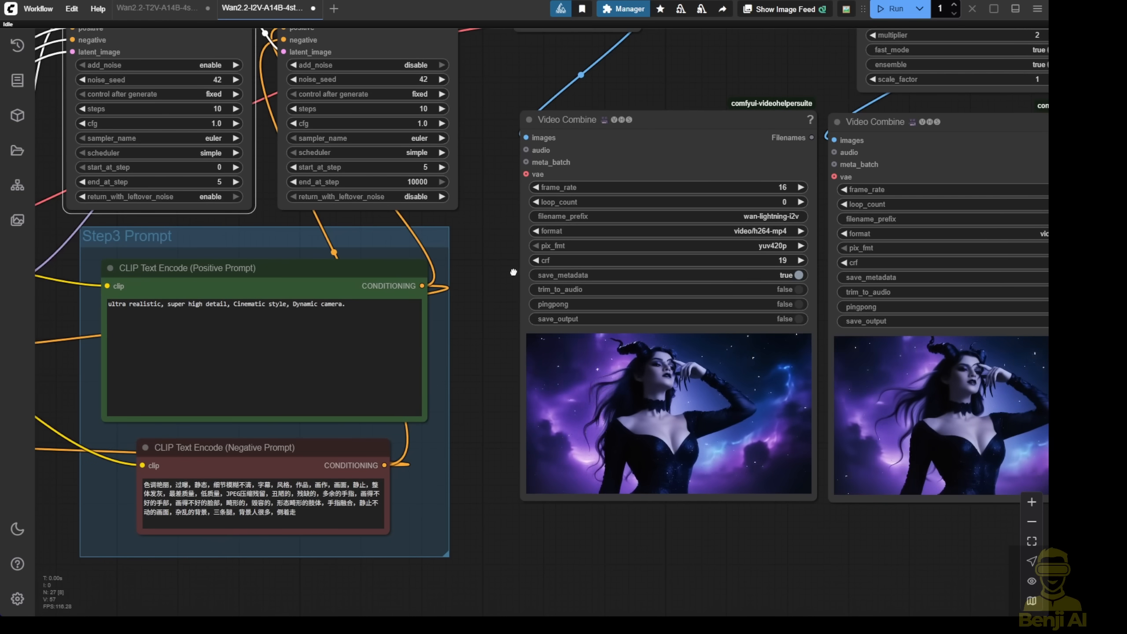
pyautogui.moveTo(638, 379); pyautogui.dragTo(499, 391)
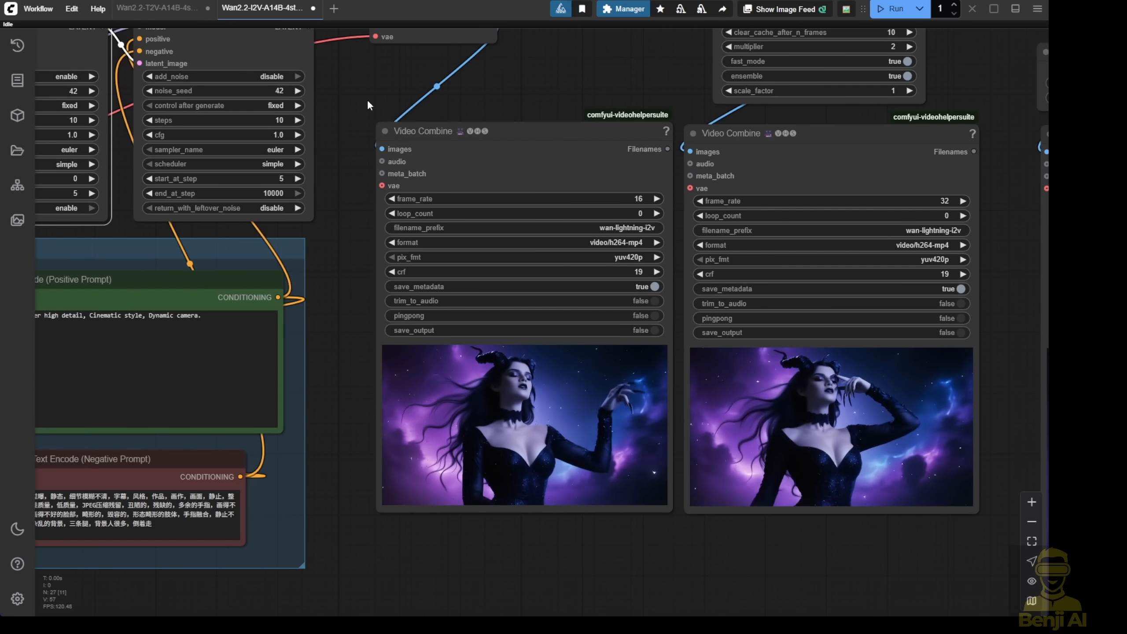
pyautogui.moveTo(367, 99); pyautogui.dragTo(754, 205)
pyautogui.scroll(3, 681, 208)
pyautogui.scroll(2, 432, 244)
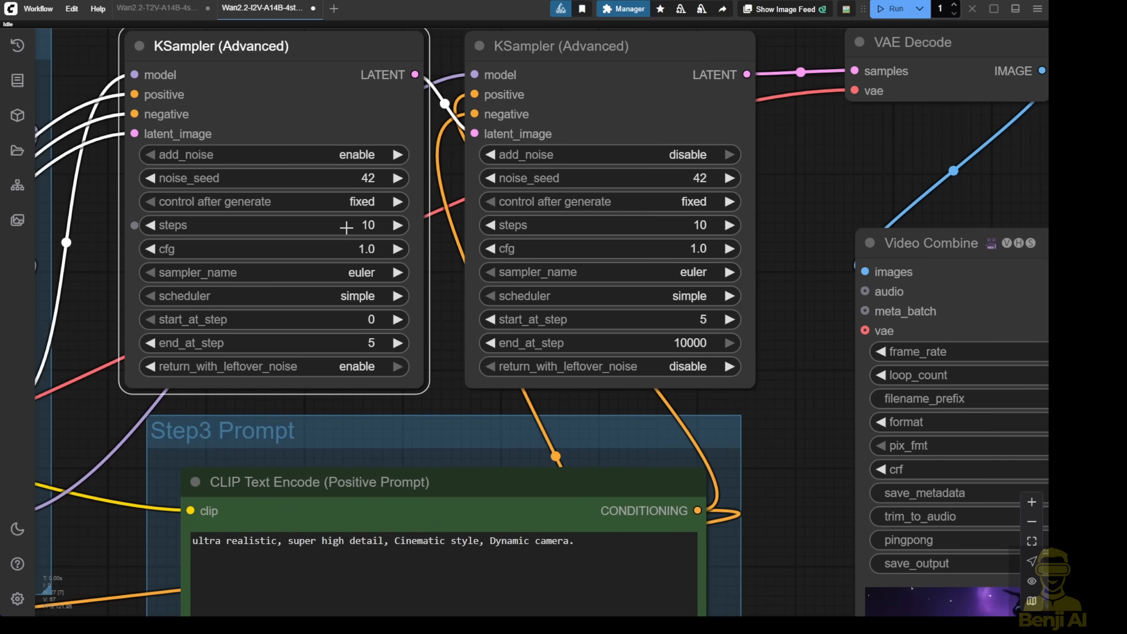
pyautogui.scroll(-5, 417, 225)
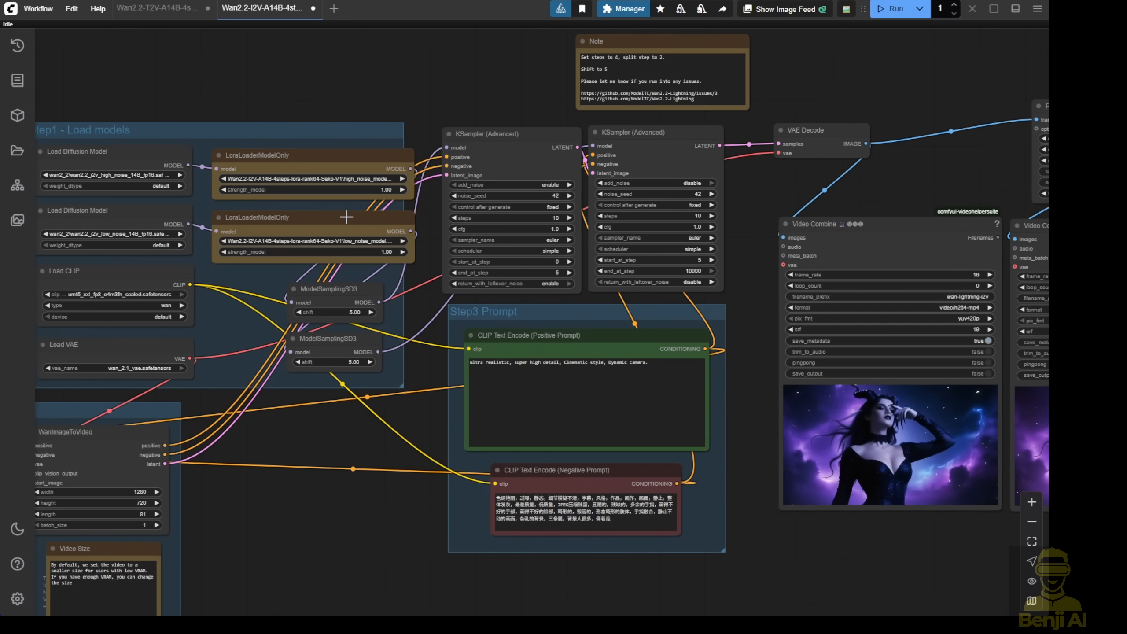
pyautogui.click(367, 160)
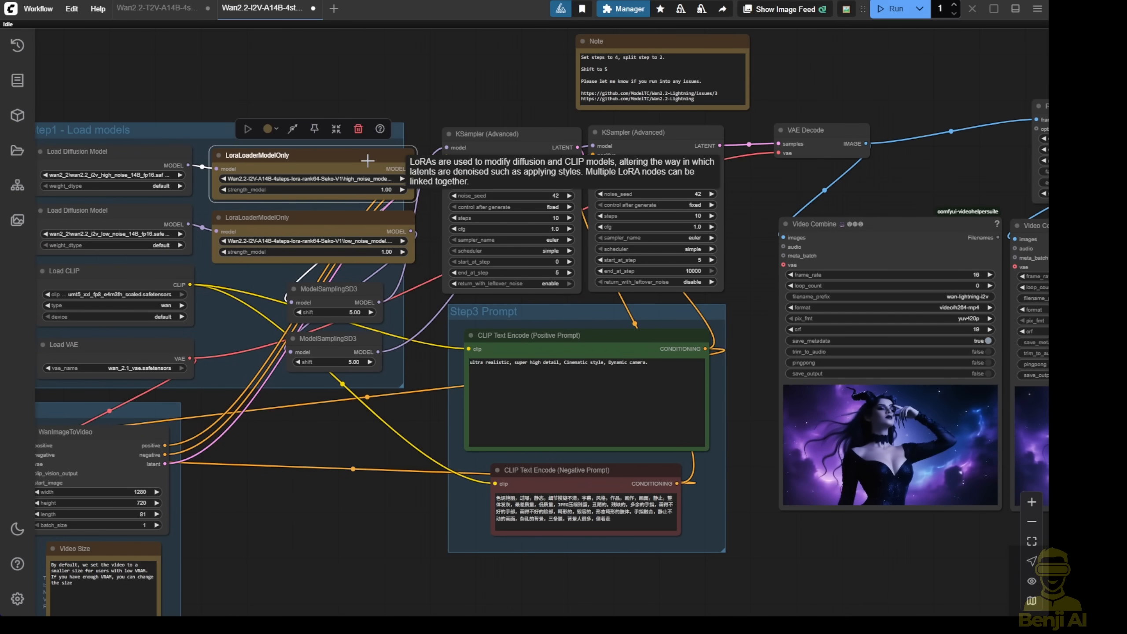
pyautogui.click(370, 218)
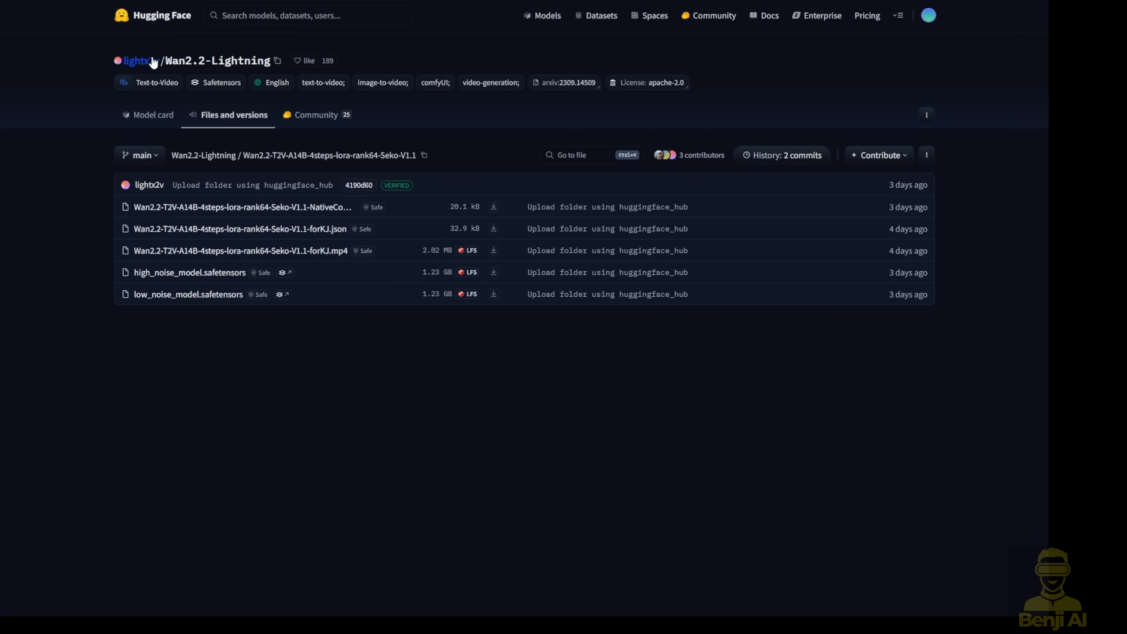
pyautogui.moveTo(137, 61)
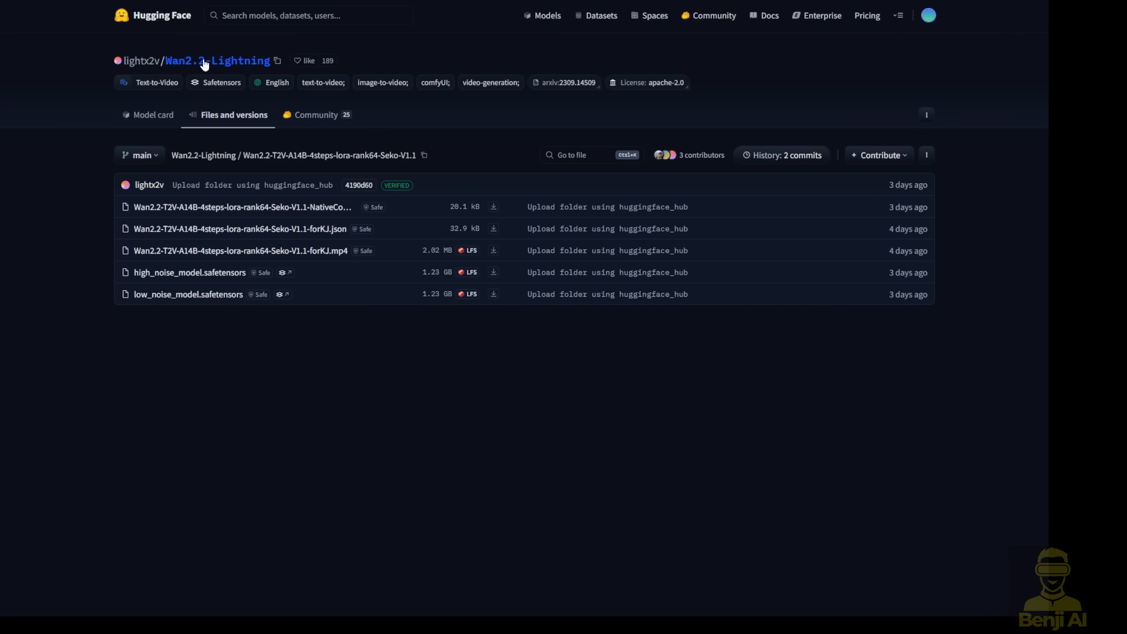
# View the Wan2.2-Lightning model card with its Latest News and video demos.
pyautogui.click(203, 62)
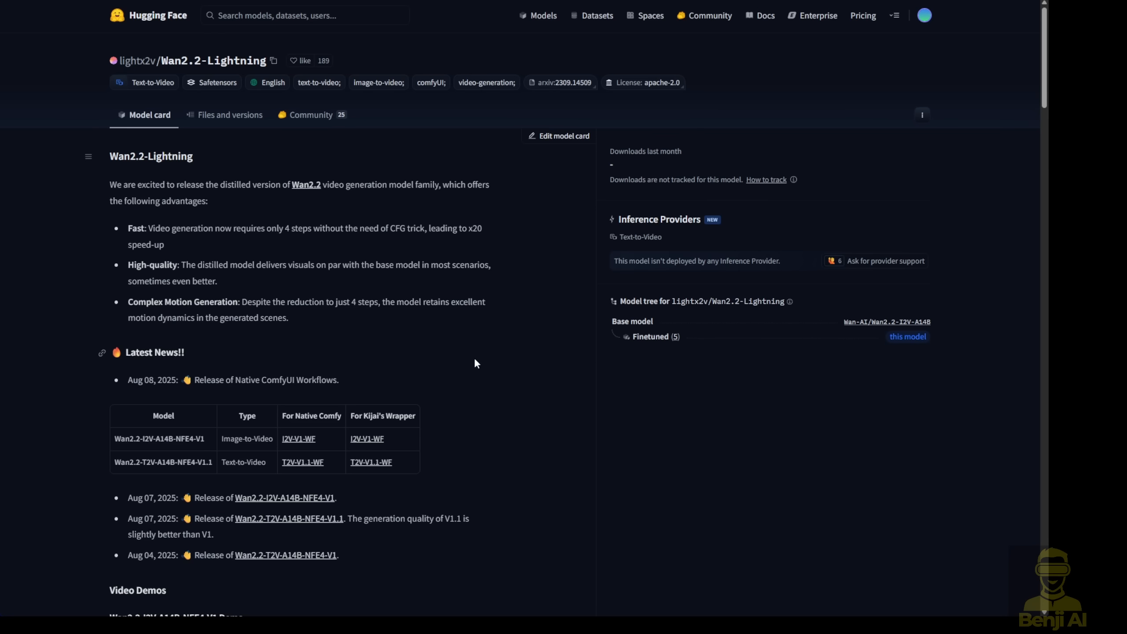
pyautogui.scroll(-2, 473, 363)
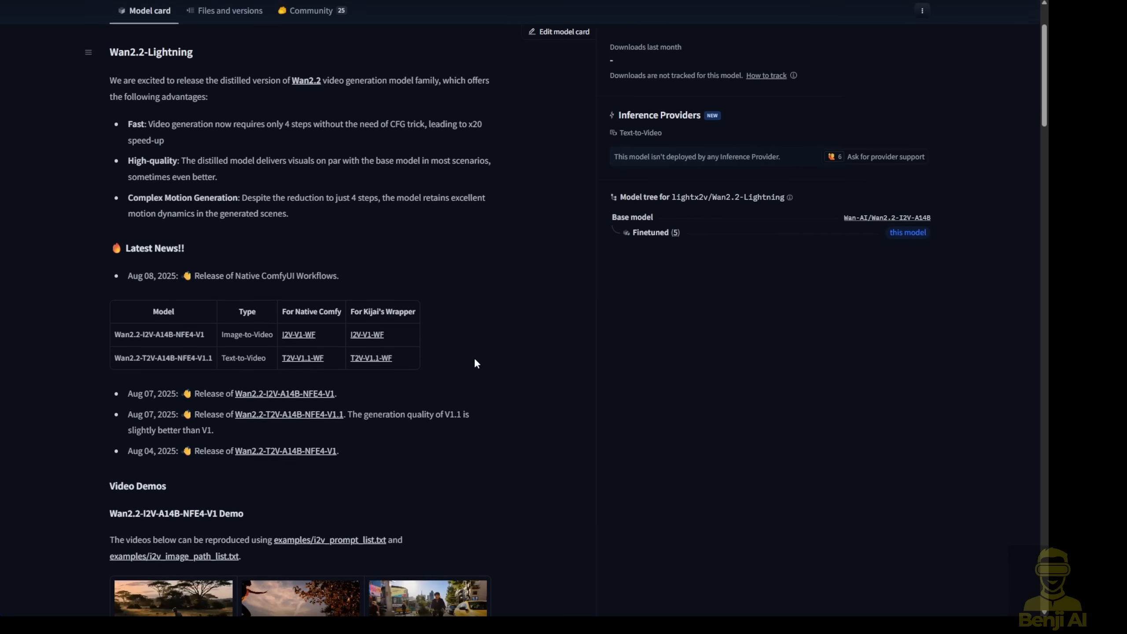
pyautogui.scroll(1, 475, 362)
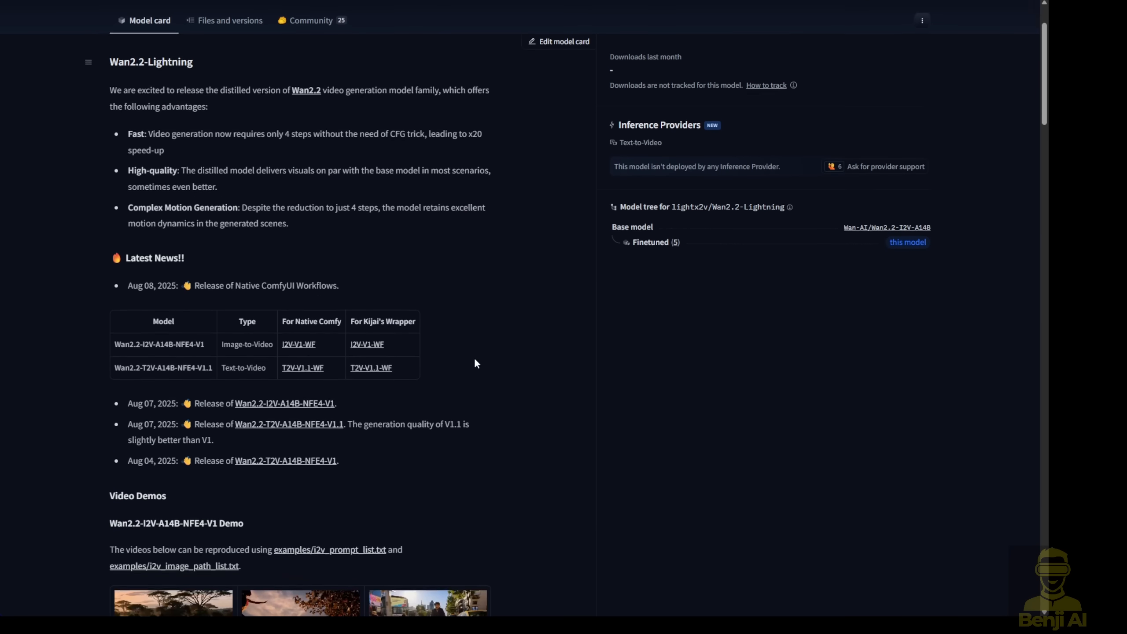
pyautogui.scroll(-7, 474, 363)
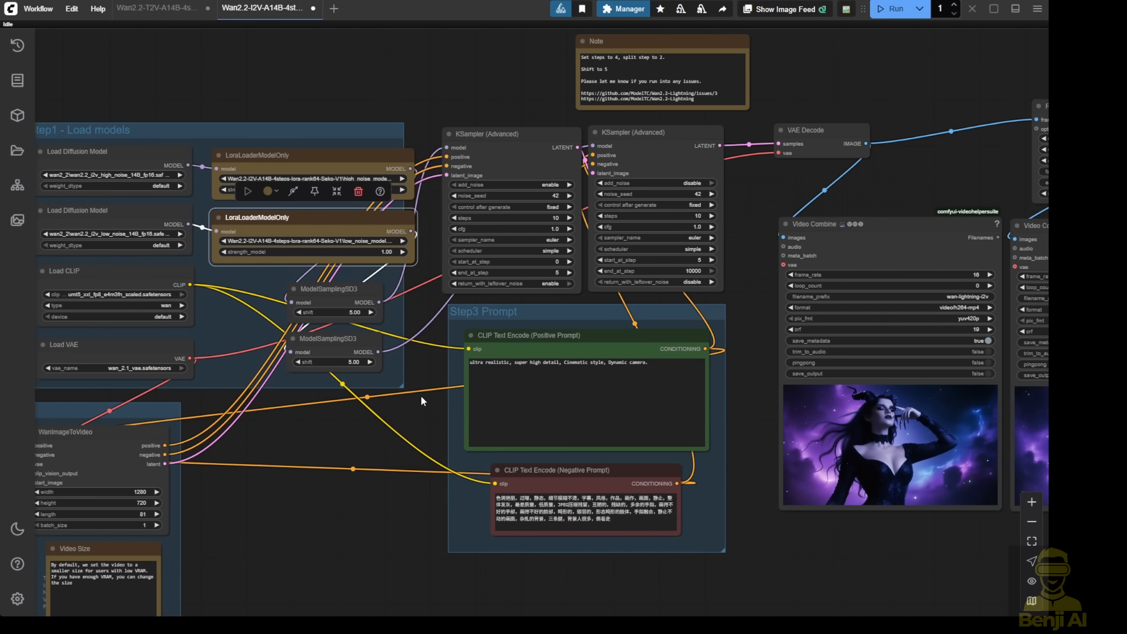
pyautogui.scroll(2, 569, 201)
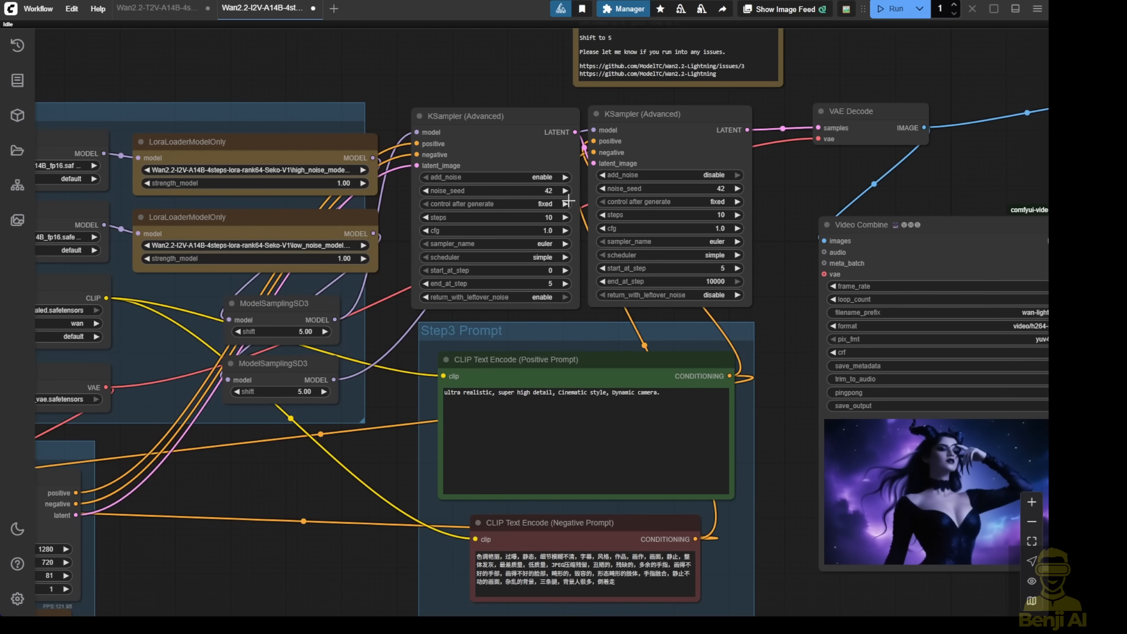
# Switch to the Wan2.2-T2V workflow and bring its forest scout Video Combine outputs into view.
pyautogui.click(163, 18)
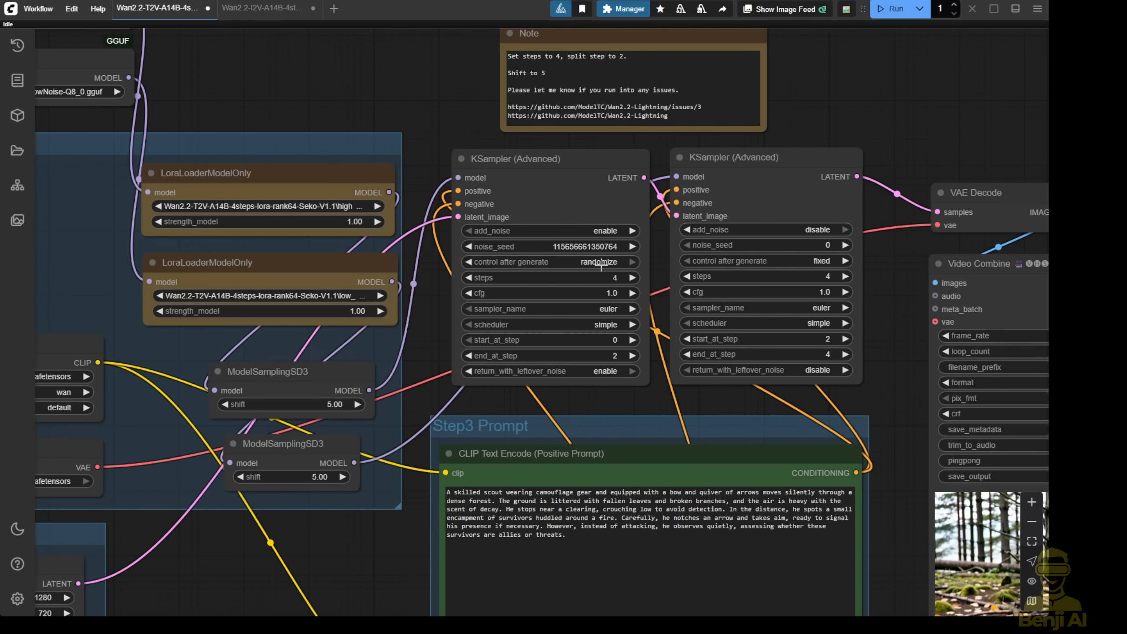
pyautogui.moveTo(650, 399); pyautogui.dragTo(518, 316)
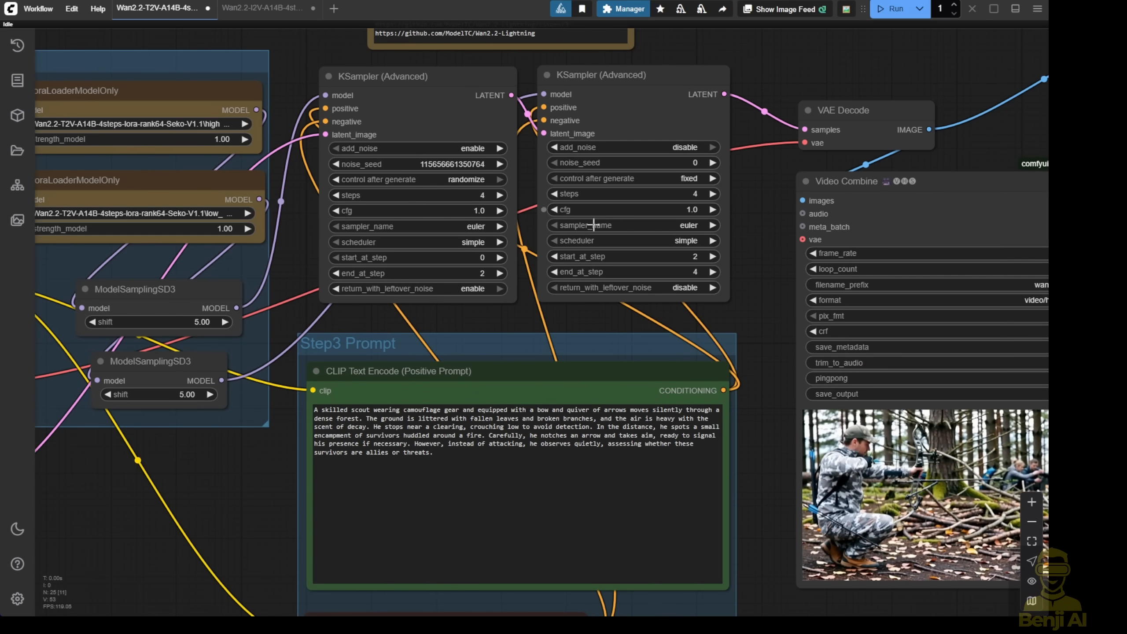
pyautogui.moveTo(753, 322); pyautogui.dragTo(357, 175)
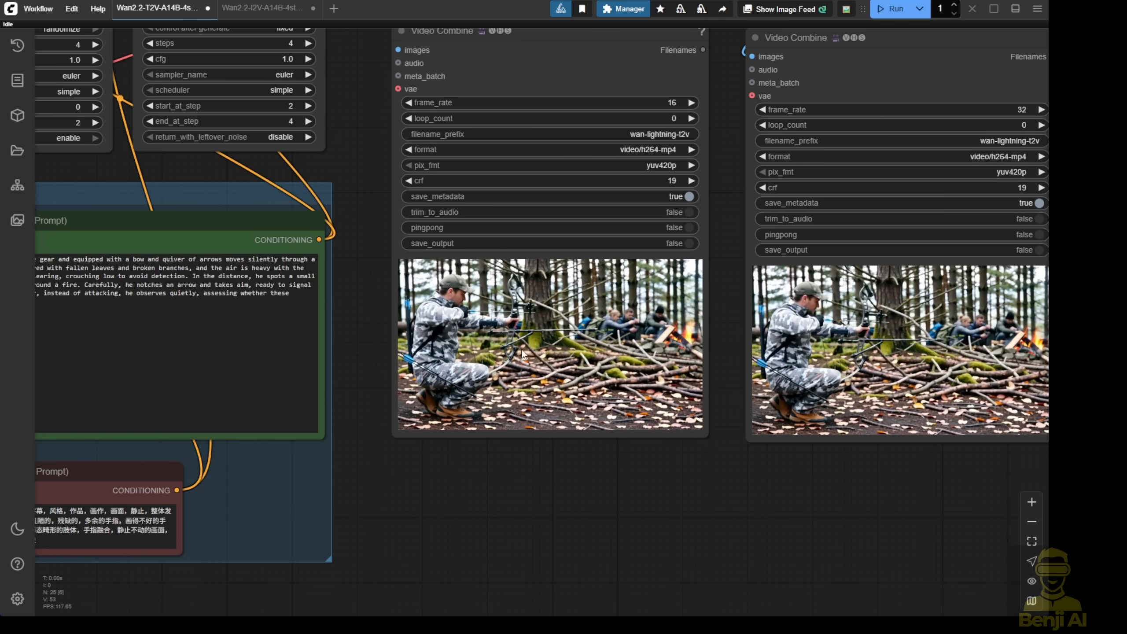
# View the remaining video output, return to the sampler and prompt nodes, and deselect the LoRA loader.
pyautogui.moveTo(684, 467); pyautogui.dragTo(583, 491)
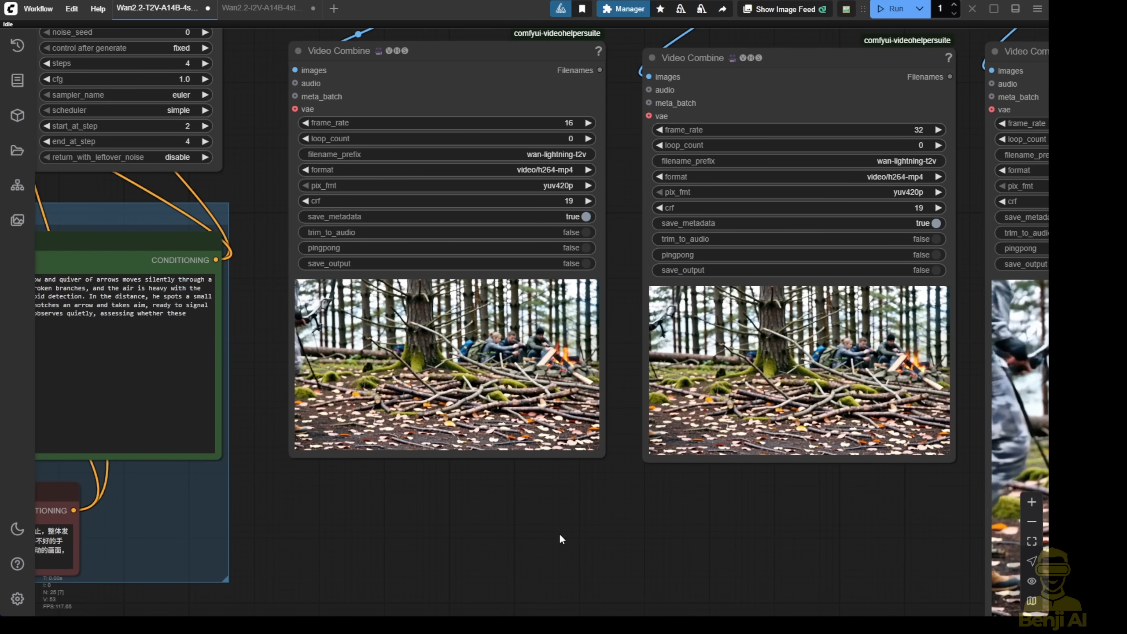
pyautogui.scroll(-2, 559, 535)
pyautogui.moveTo(402, 534)
pyautogui.mouseDown()
pyautogui.moveTo(896, 608)
pyautogui.moveTo(998, 599)
pyautogui.mouseUp()
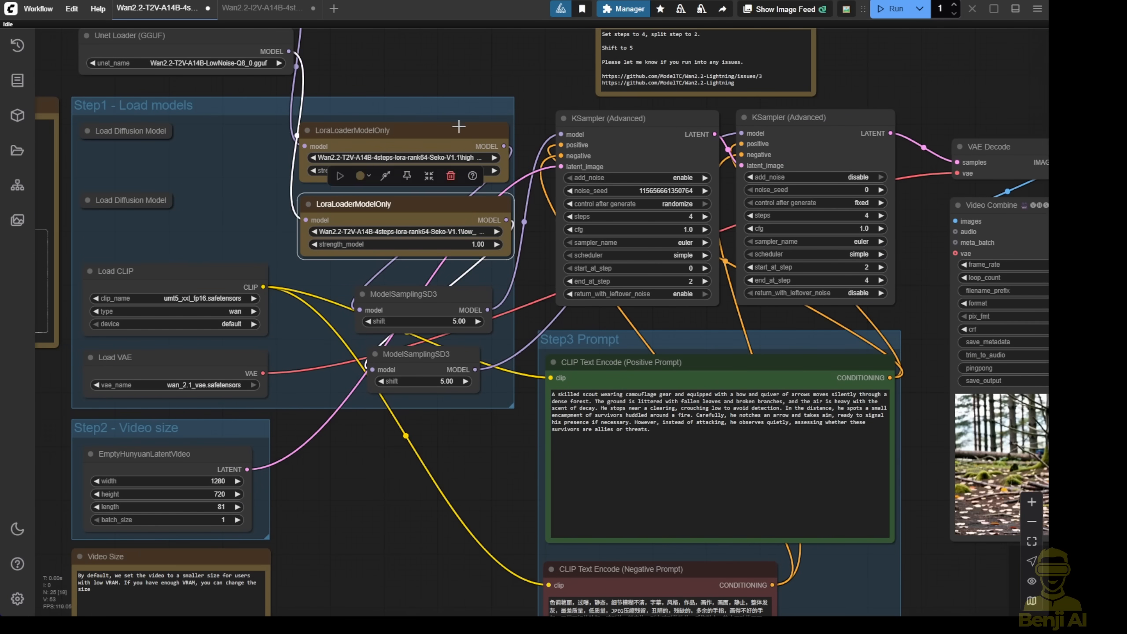
pyautogui.click(510, 53)
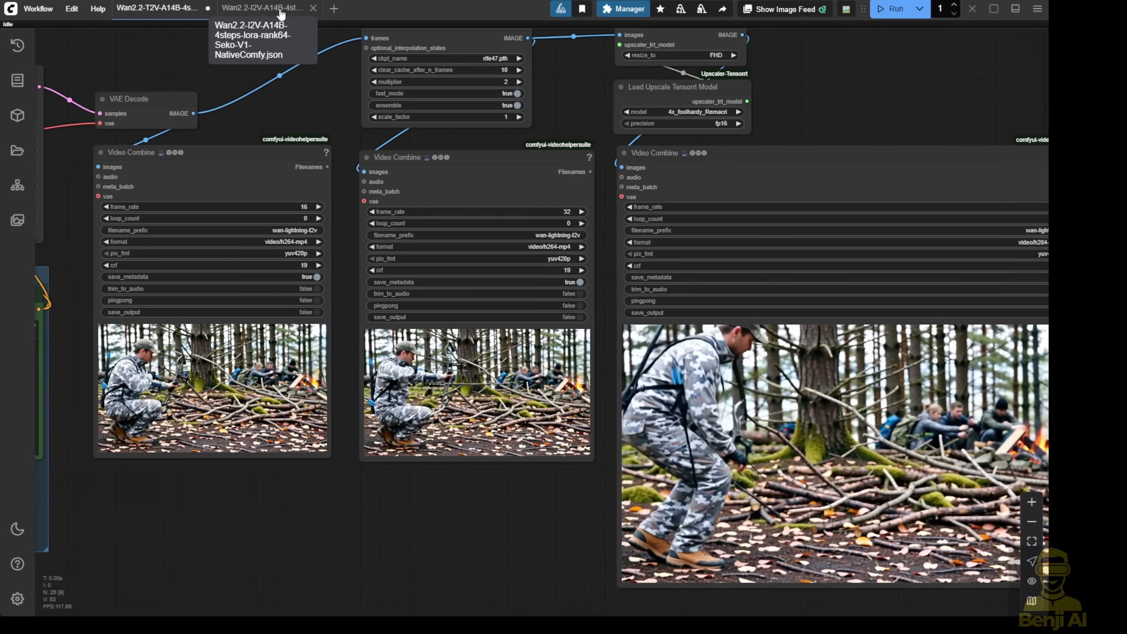
# Return to the Wan2.2-I2V workflow and inspect the 1920×1080, 32 fps upscaled horned-woman output's options.
pyautogui.click(279, 12)
pyautogui.hscroll(2, 430, 406)
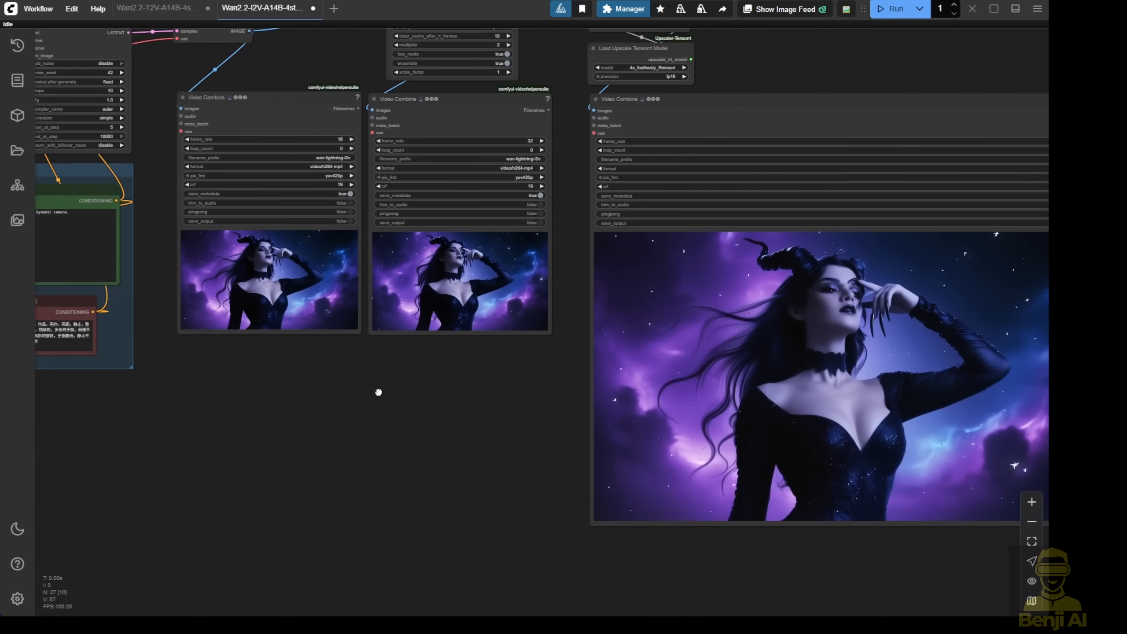
pyautogui.hscroll(2, 378, 391)
pyautogui.hscroll(2, 377, 381)
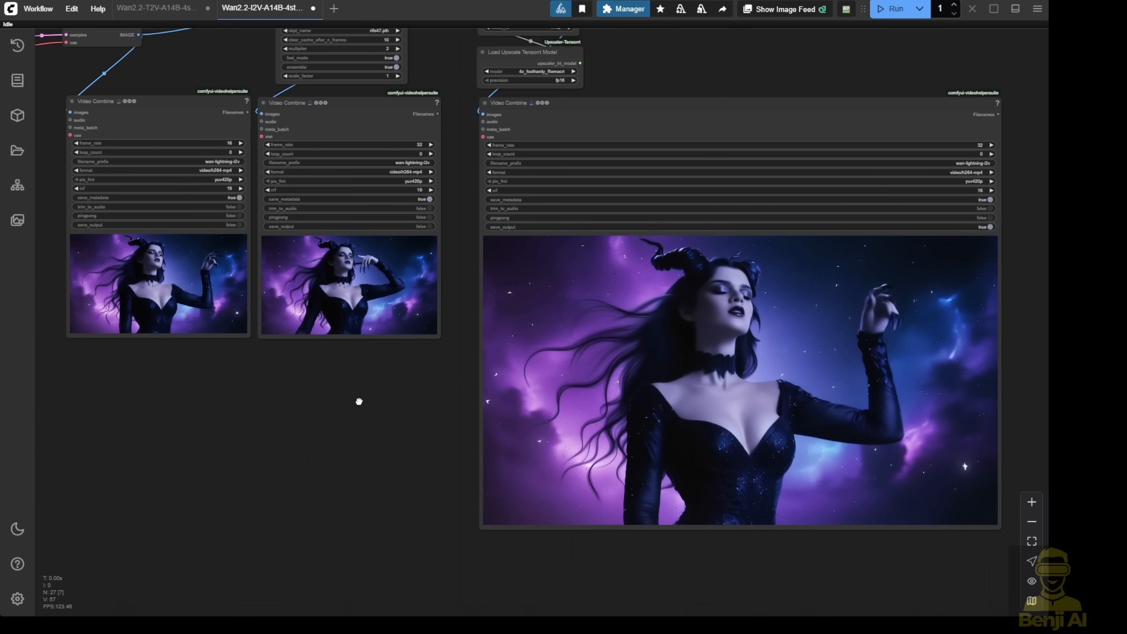
pyautogui.moveTo(358, 399); pyautogui.dragTo(378, 410)
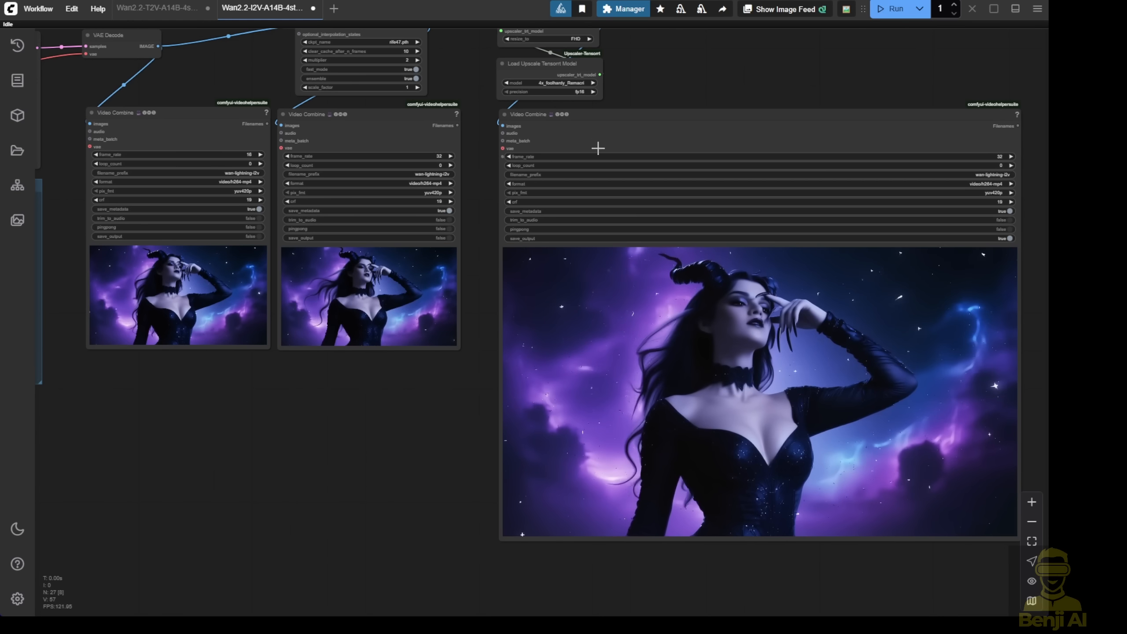
pyautogui.rightClick(657, 335)
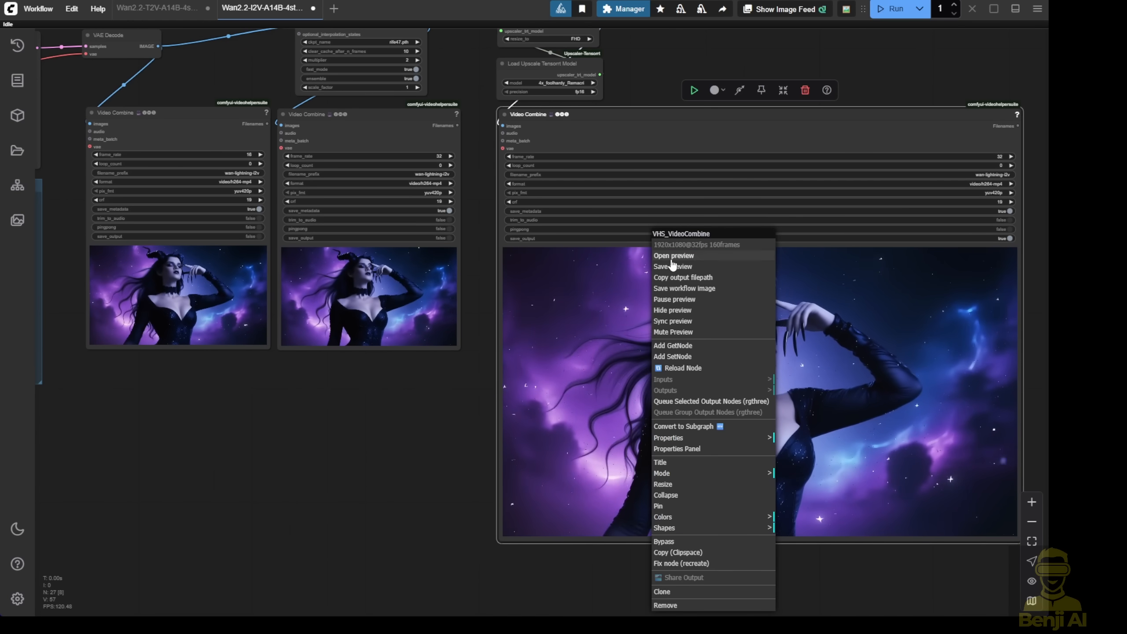